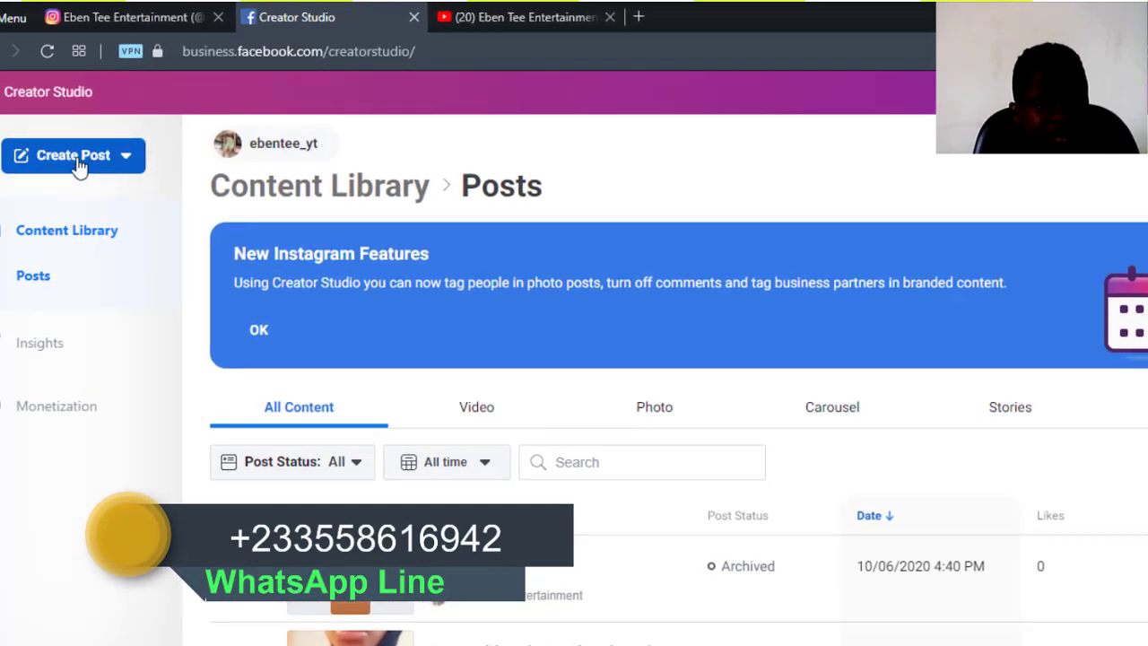
# - Start a new Instagram Feed post from the Create Post menu
pyautogui.click(79, 166)
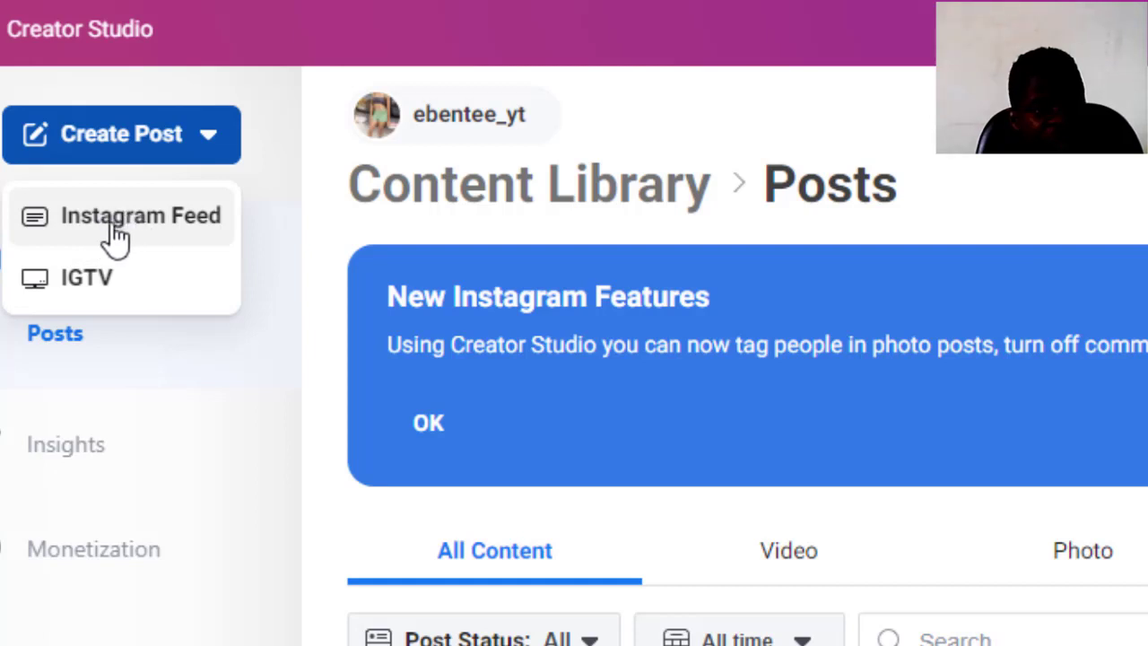
pyautogui.click(163, 220)
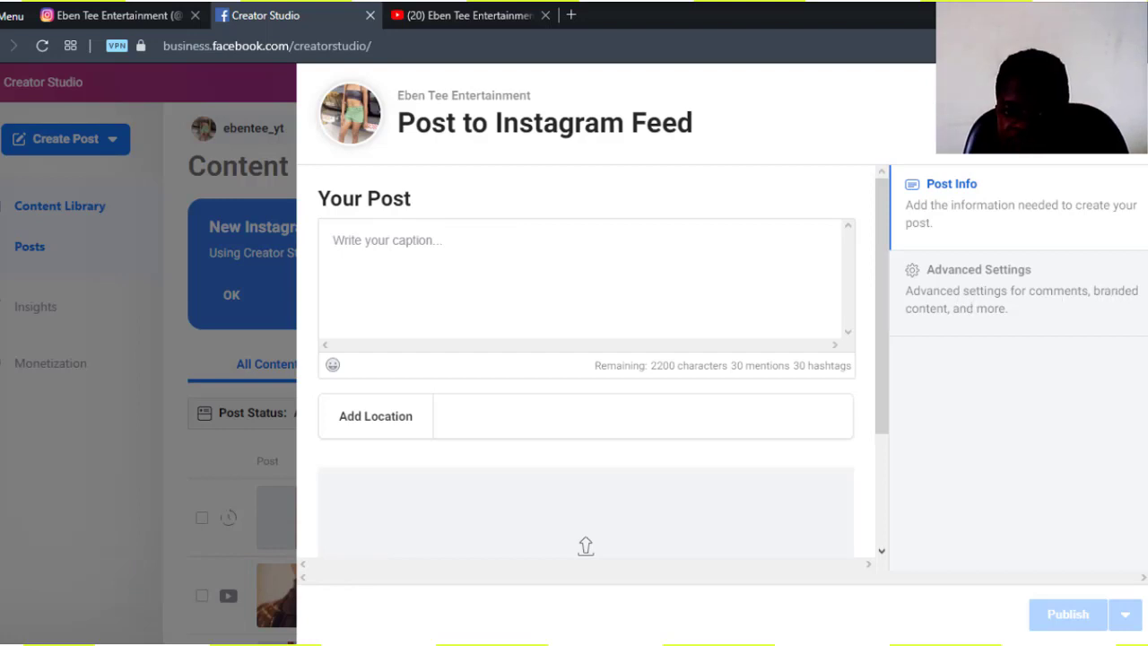
# - Put the cursor in the empty caption box and start the Add Location field
pyautogui.scroll(-2, 242, 358)
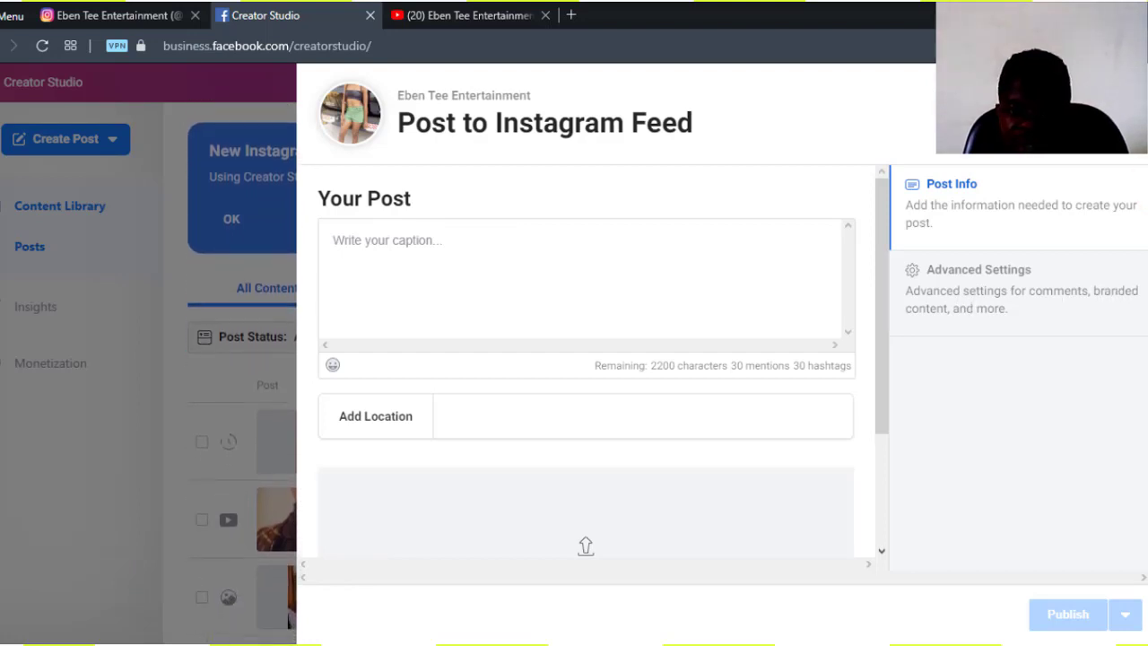
pyautogui.scroll(1, 242, 359)
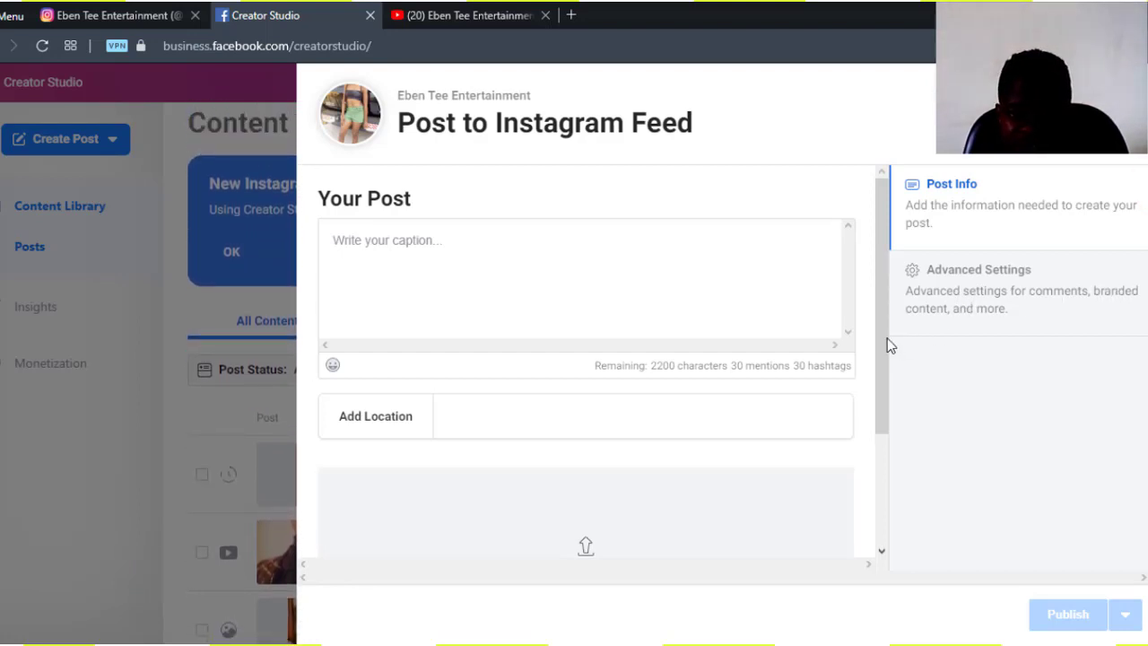
pyautogui.click(874, 394)
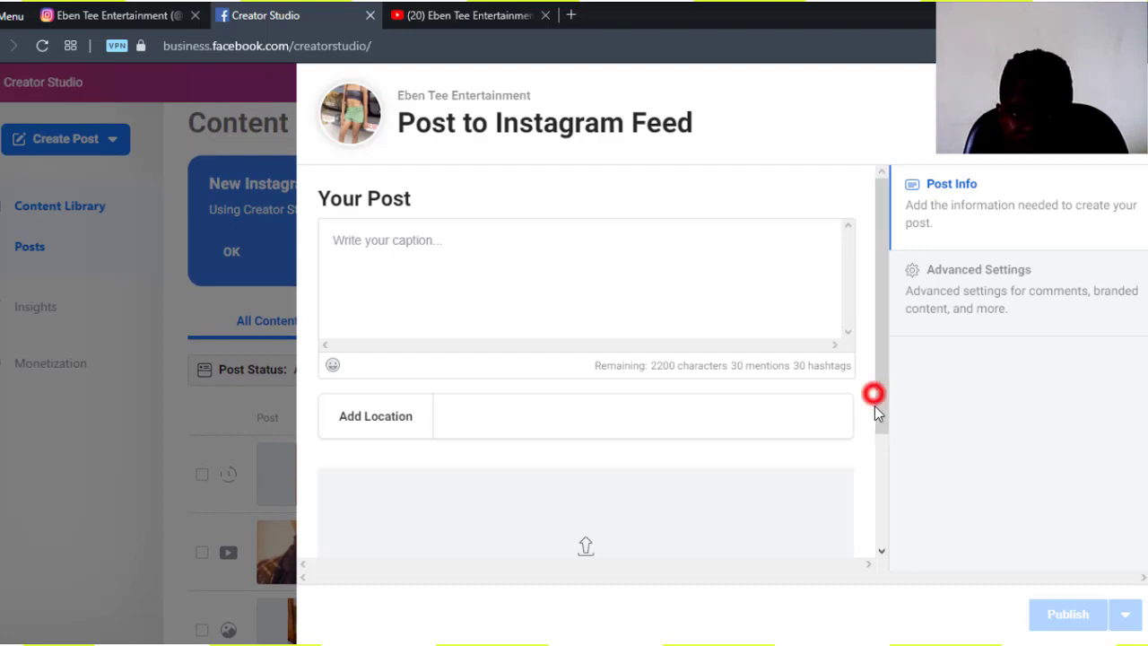
pyautogui.click(454, 252)
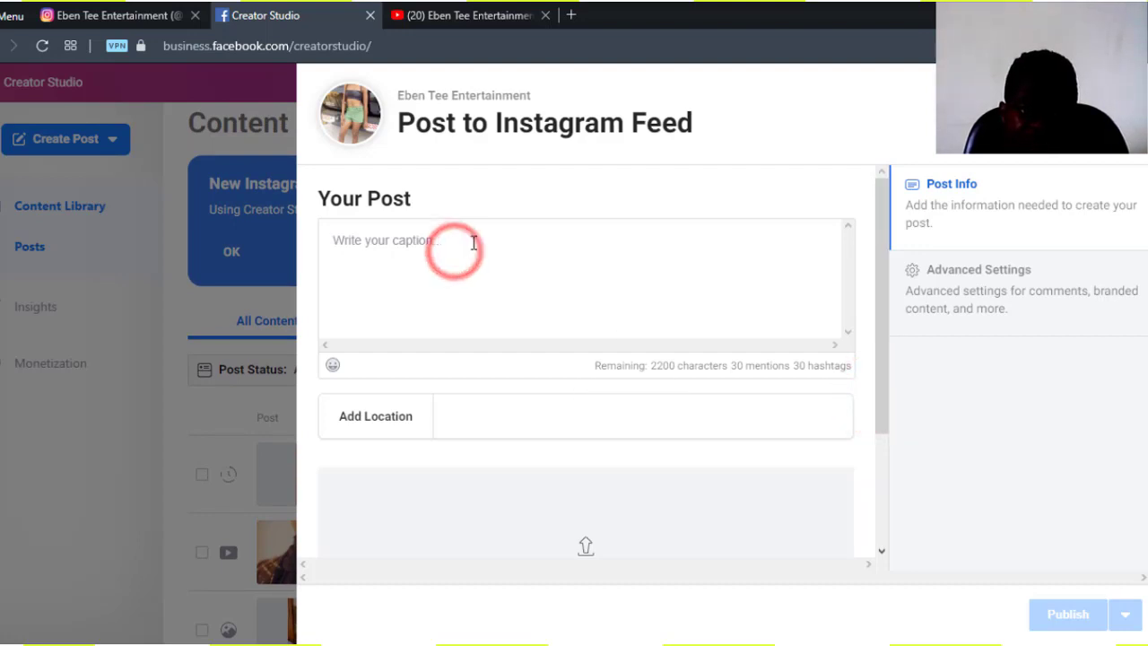
pyautogui.click(461, 244)
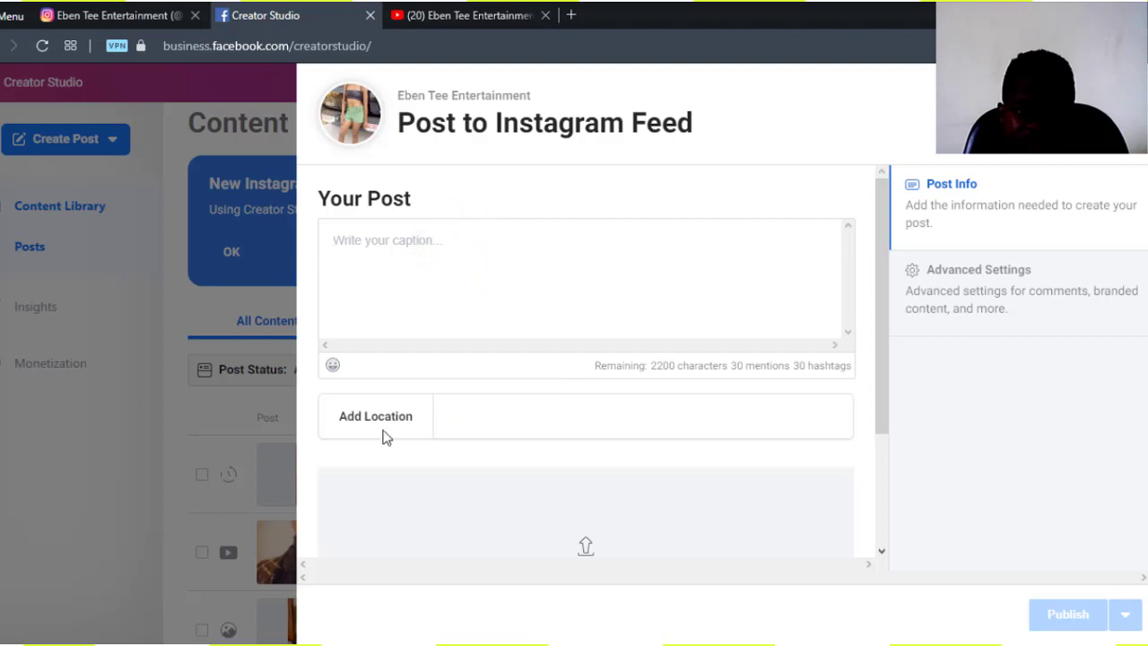
pyautogui.click(470, 418)
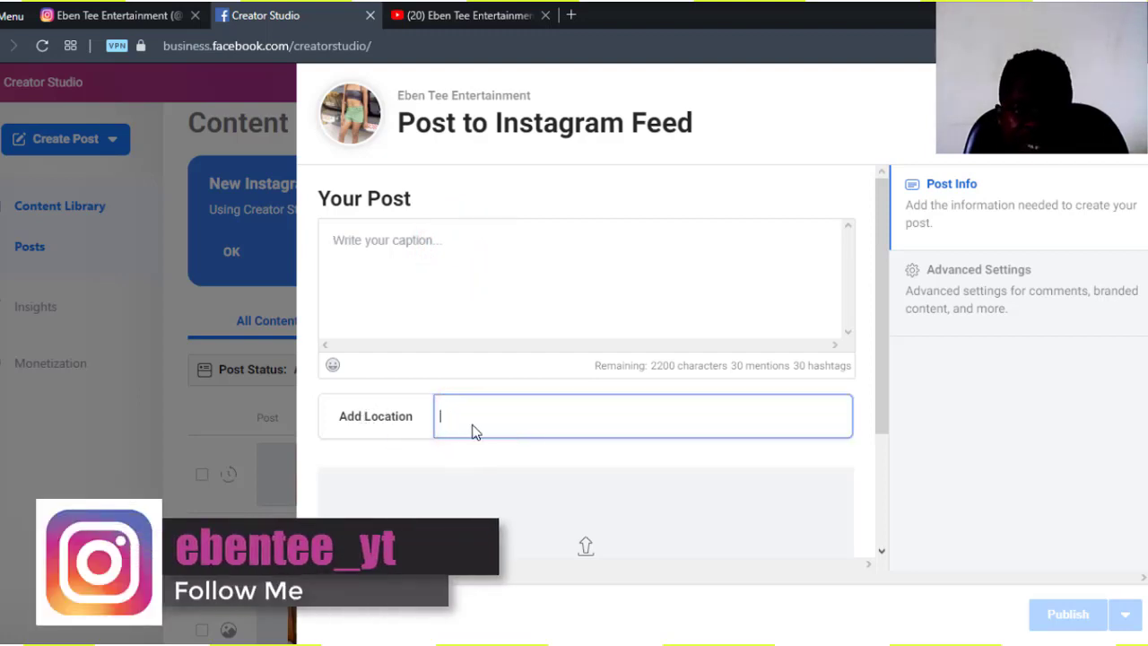
# - Browse the Animals & Nature emojis, then bring up the + Add Content choices
pyautogui.click(330, 366)
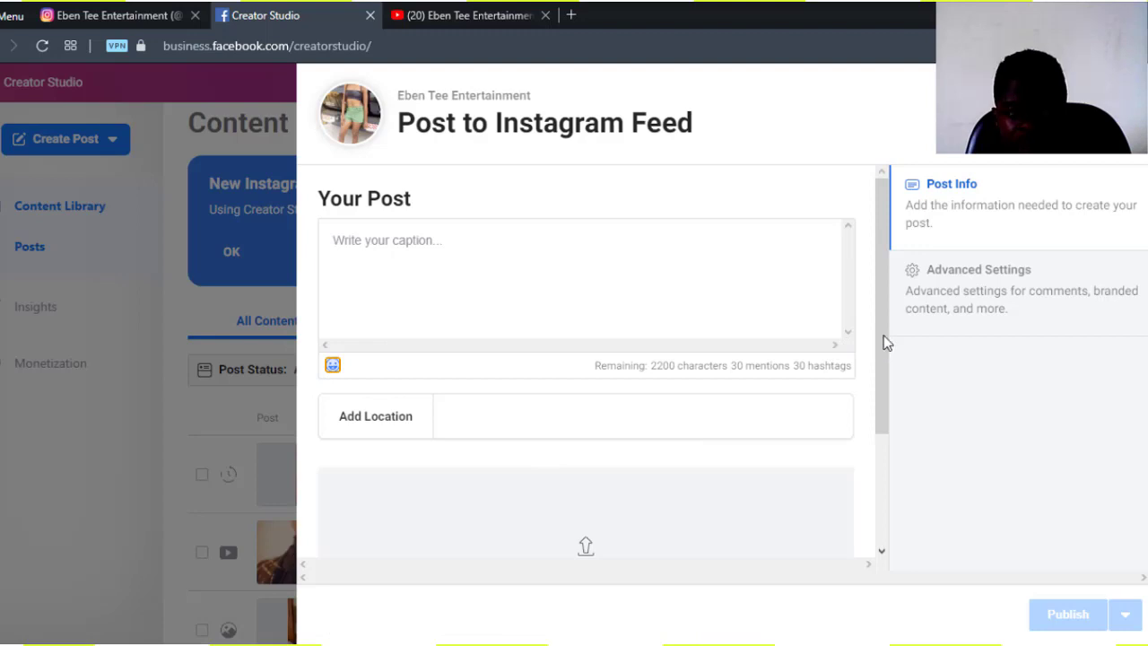
pyautogui.moveTo(881, 333); pyautogui.dragTo(884, 447)
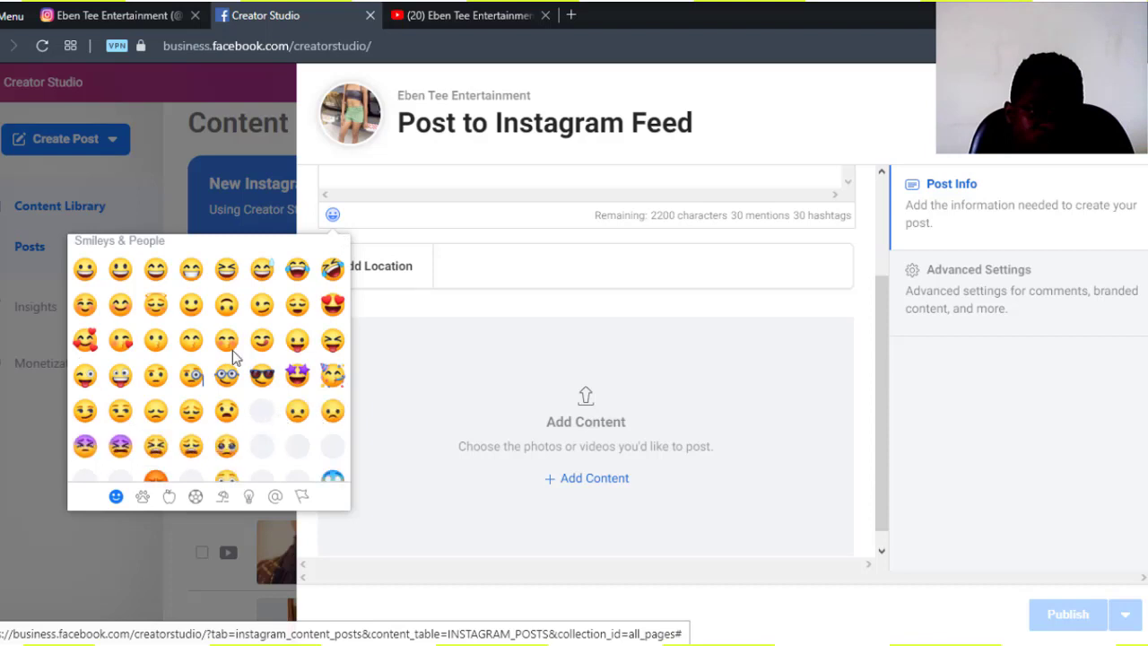
pyautogui.click(142, 500)
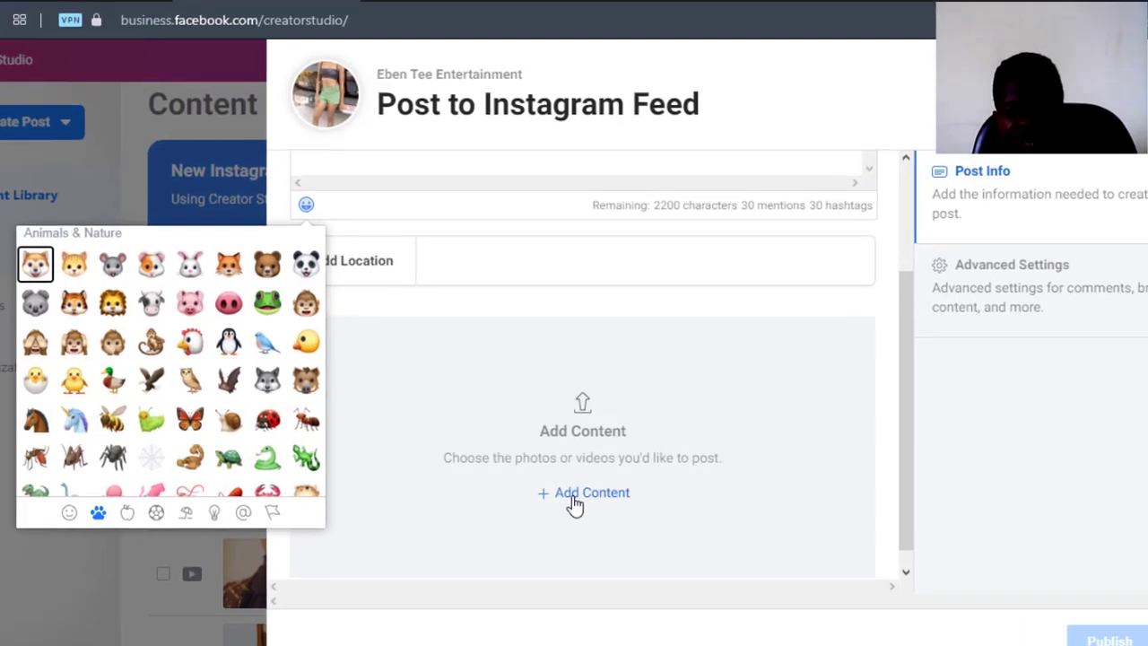
pyautogui.click(578, 489)
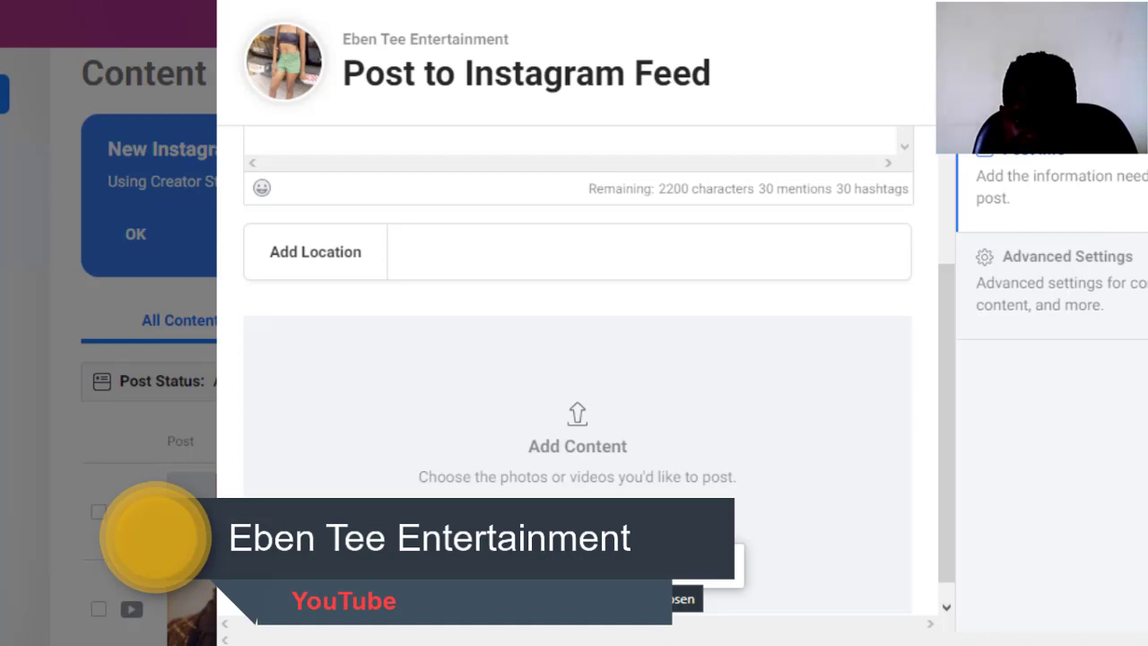
# - Choose From File Upload and show all files from the Downloads folder
pyautogui.click(607, 570)
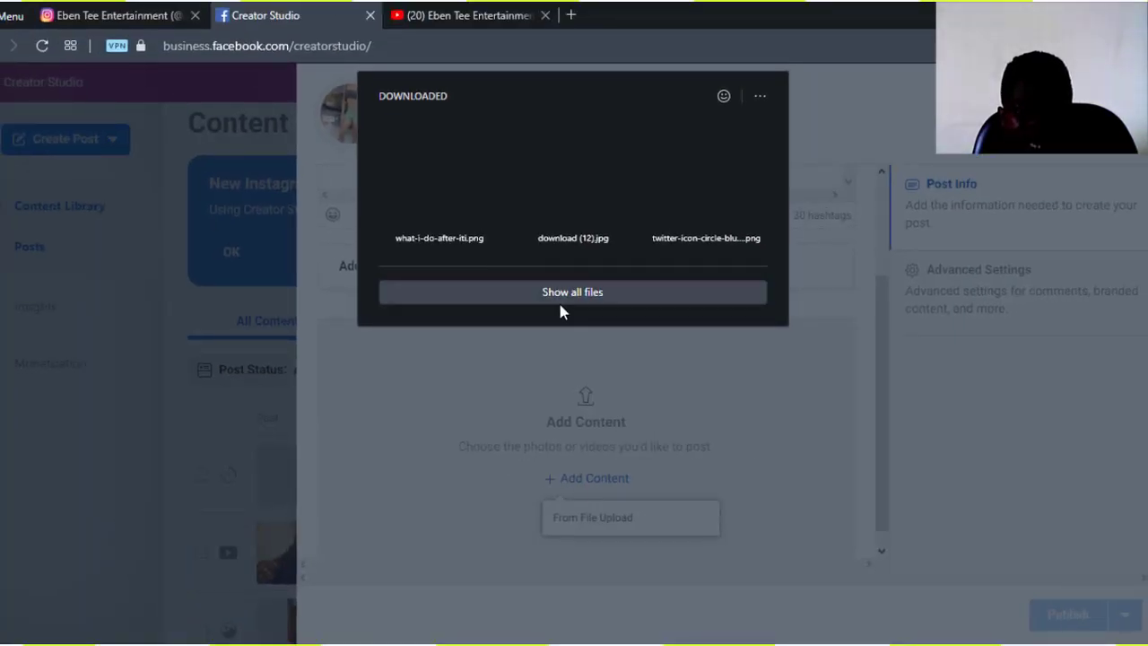
pyautogui.click(573, 299)
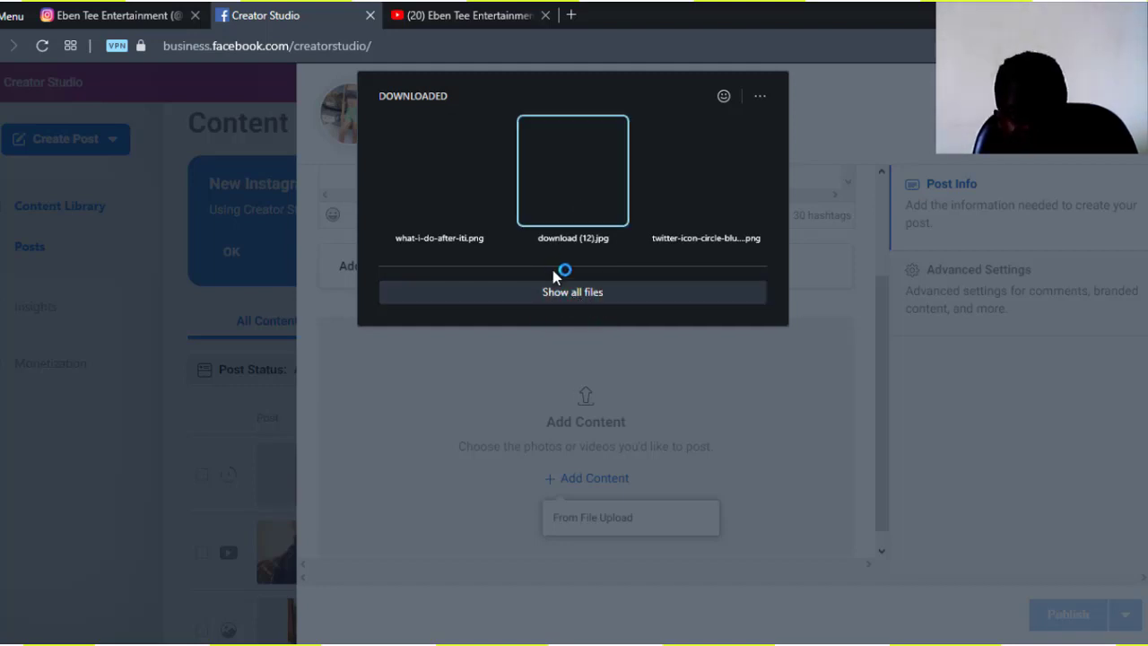
pyautogui.click(541, 298)
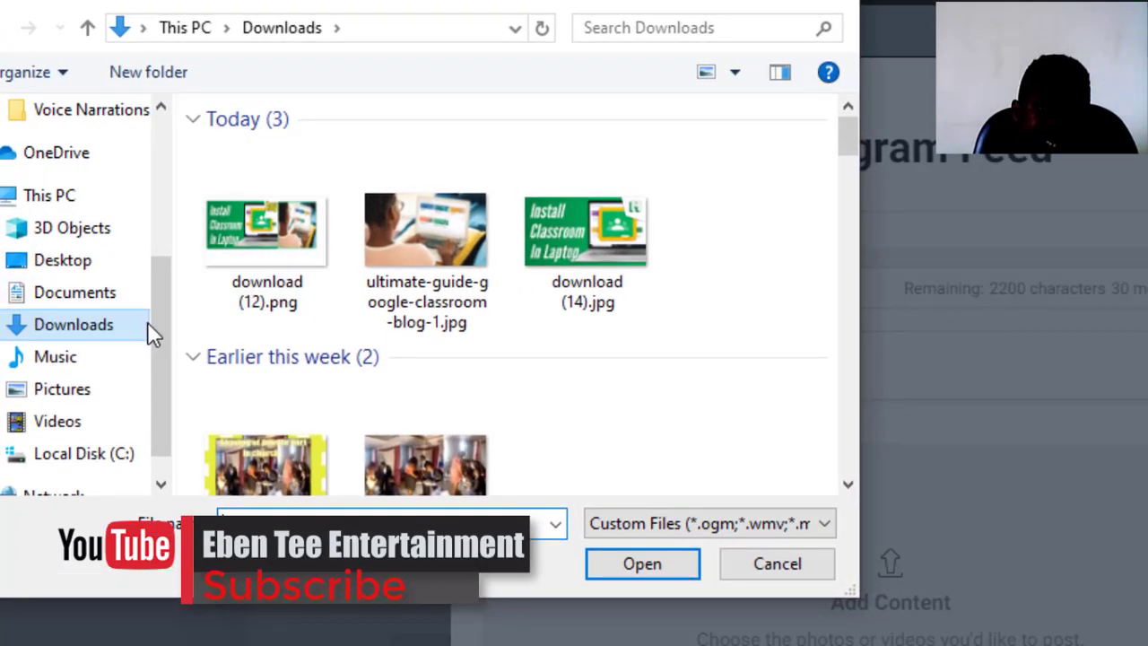
# - Browse to the Downloads folder in the Open dialog
pyautogui.moveTo(154, 332); pyautogui.dragTo(173, 218)
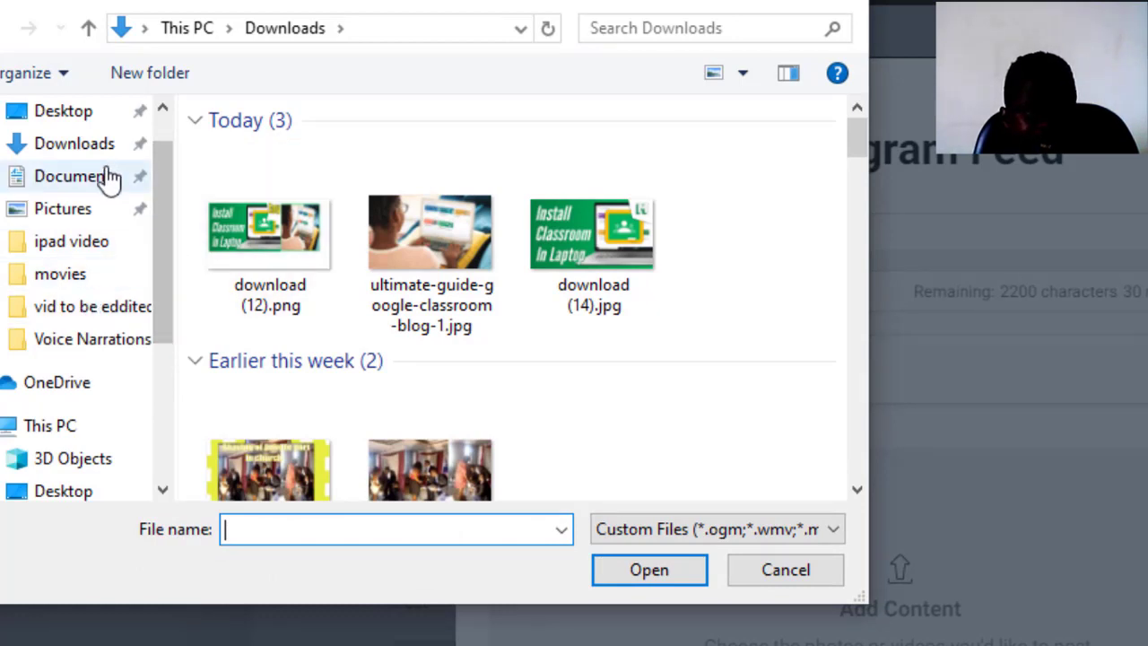
pyautogui.click(89, 149)
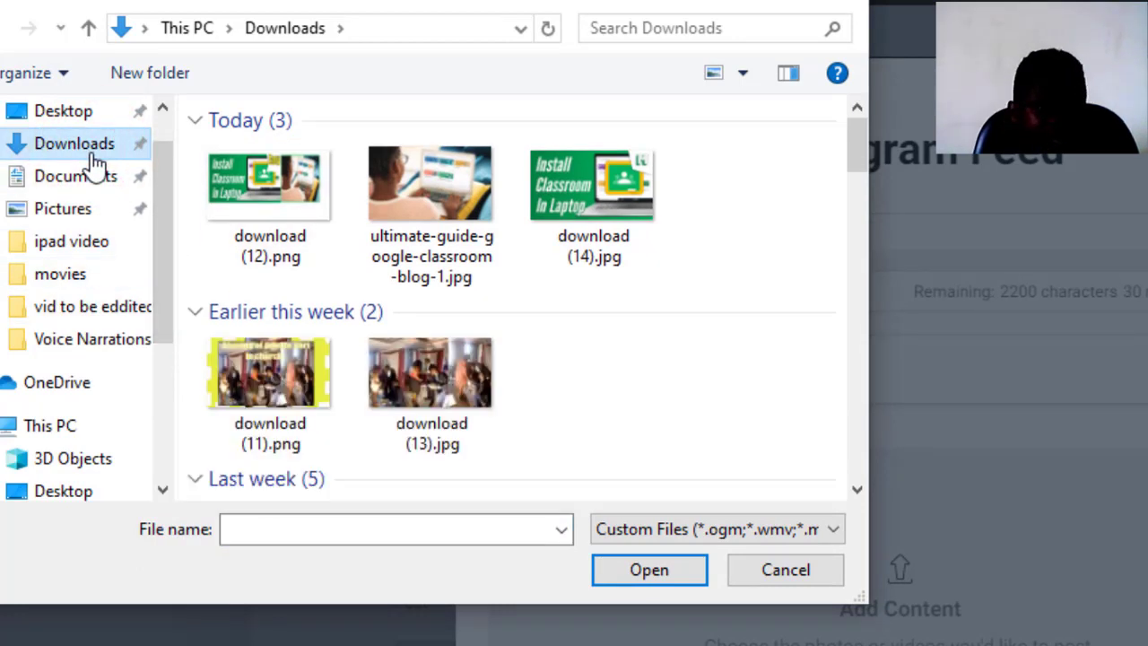
pyautogui.moveTo(859, 164); pyautogui.dragTo(847, 348)
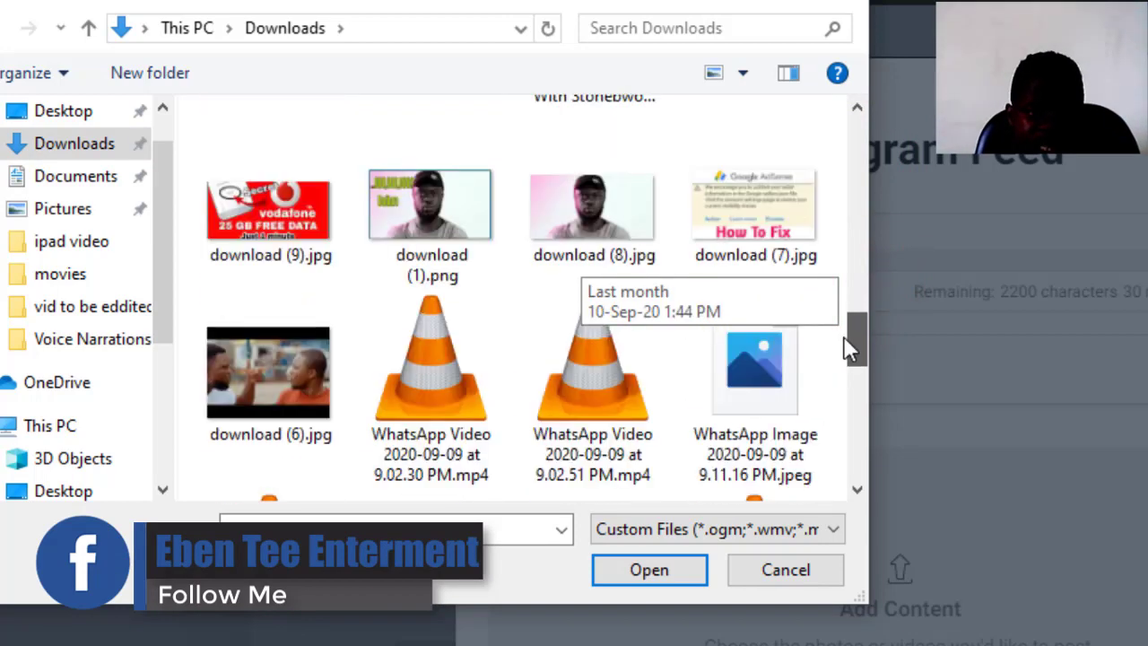
pyautogui.moveTo(843, 285); pyautogui.dragTo(825, 308)
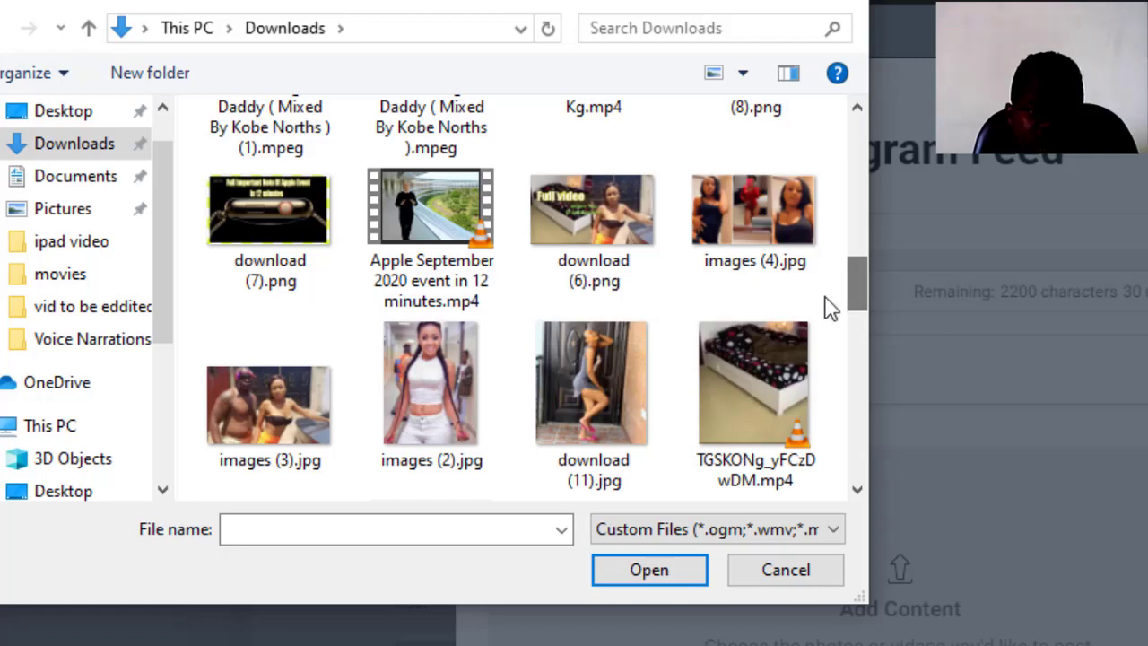
# - Select images (2).jpg, download (11).jpg, download (6).png and images (4).jpg together
pyautogui.click(568, 376)
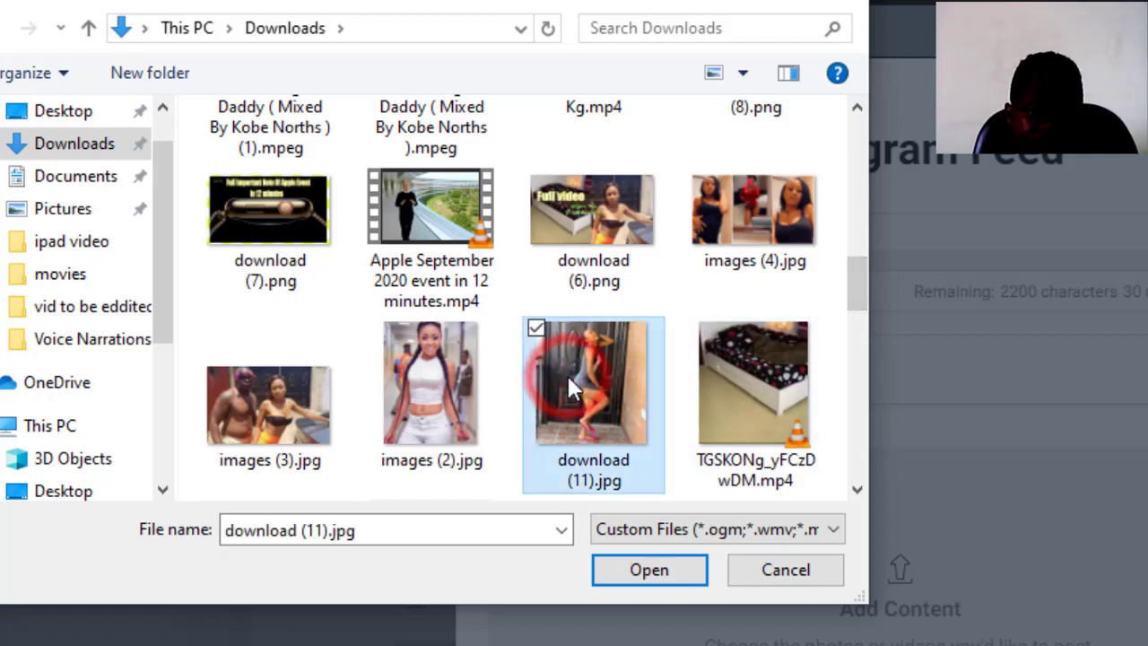
pyautogui.click(386, 326)
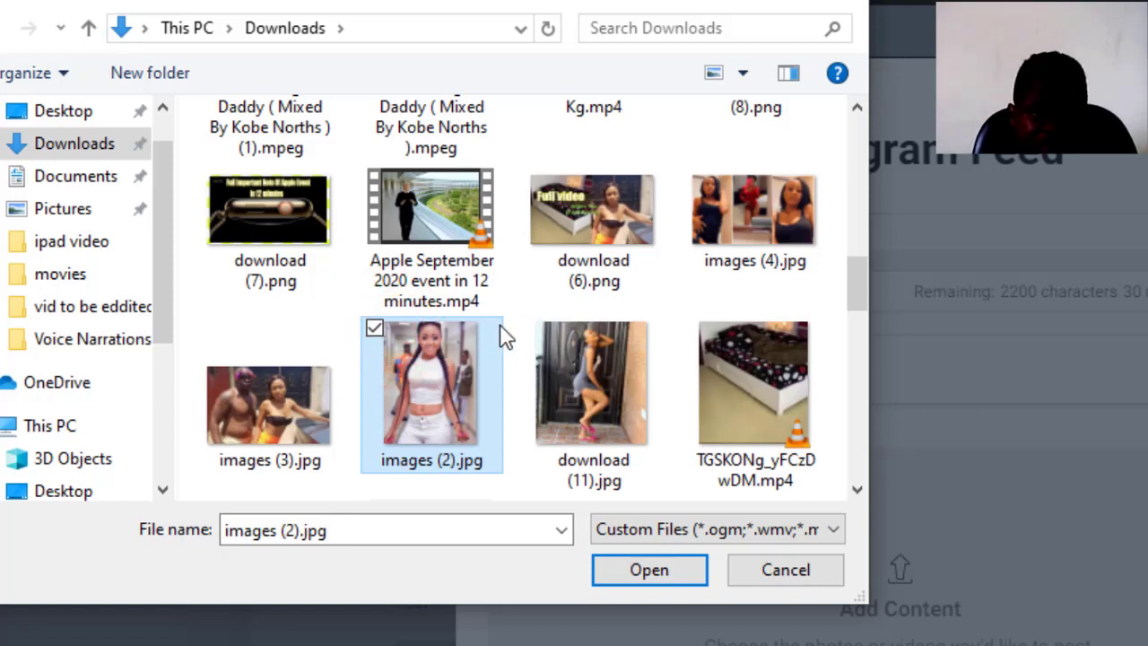
pyautogui.click(535, 328)
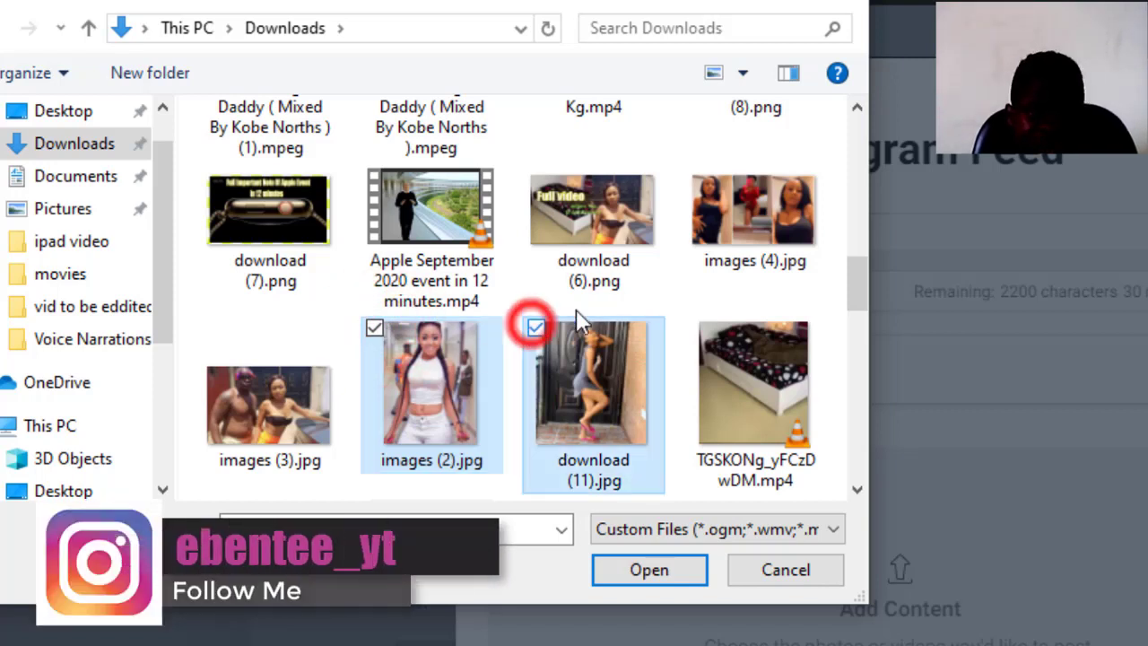
pyautogui.moveTo(861, 303); pyautogui.dragTo(859, 282)
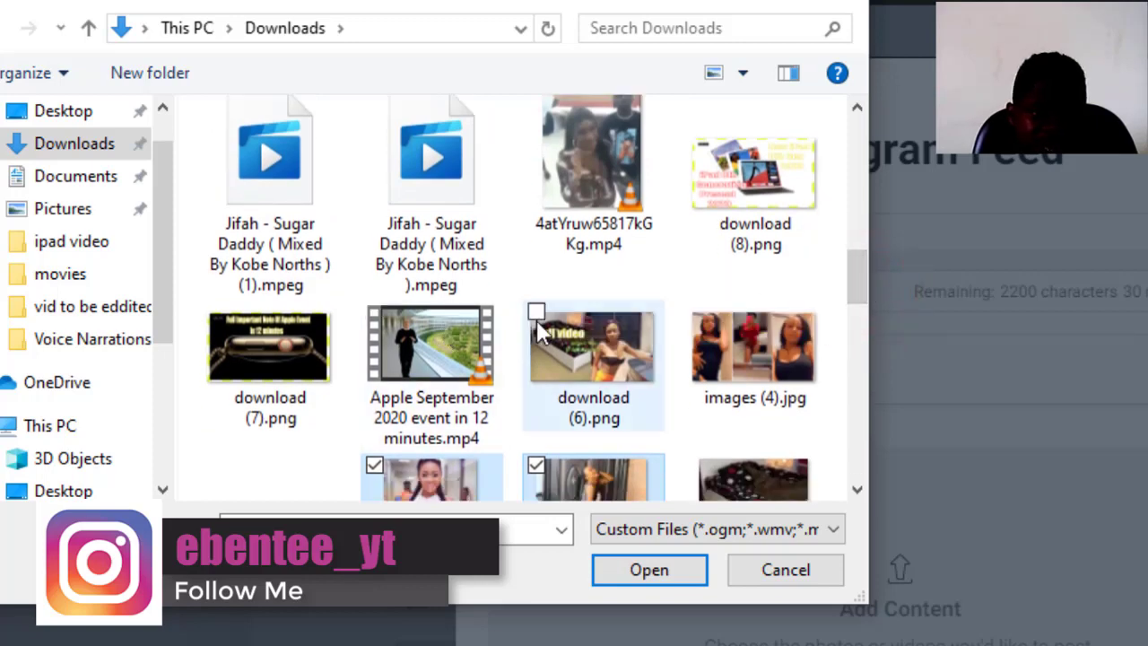
pyautogui.click(537, 314)
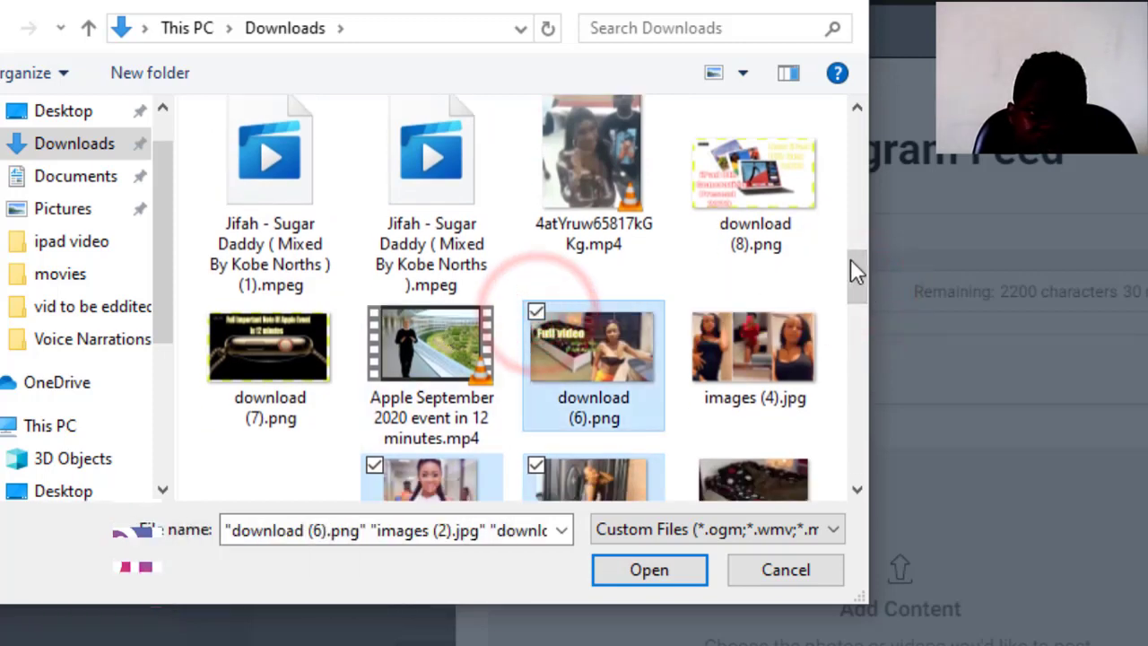
pyautogui.moveTo(857, 265); pyautogui.dragTo(857, 268)
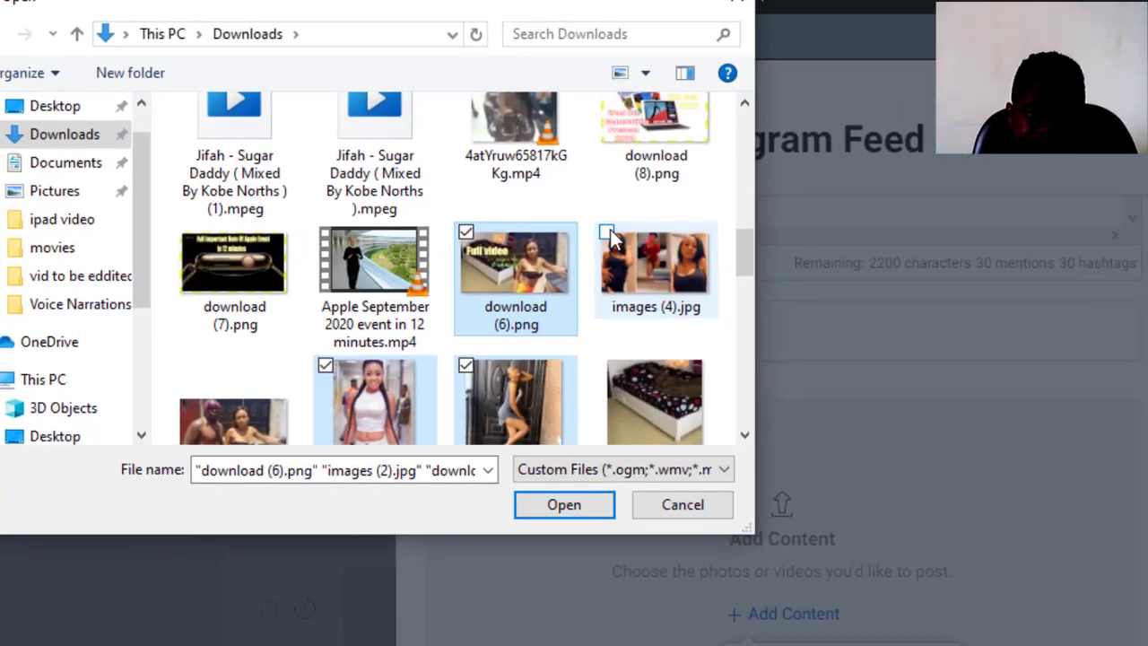
pyautogui.click(708, 255)
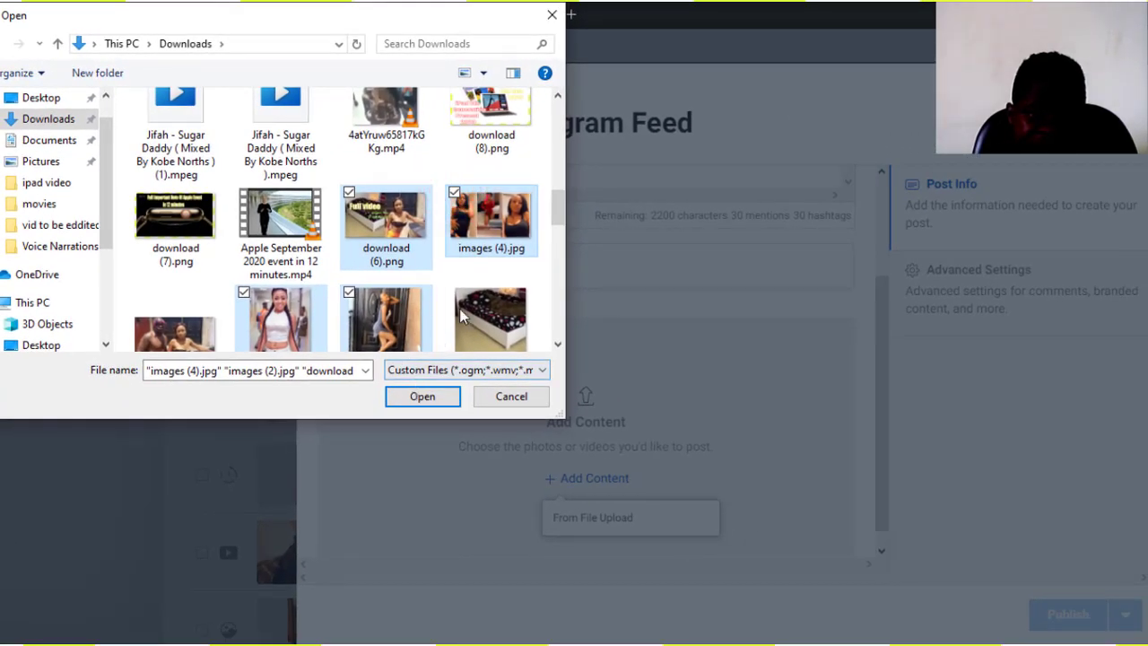
# - Upload the four chosen photos into the post and bring up photo 1's crop editor
pyautogui.click(437, 400)
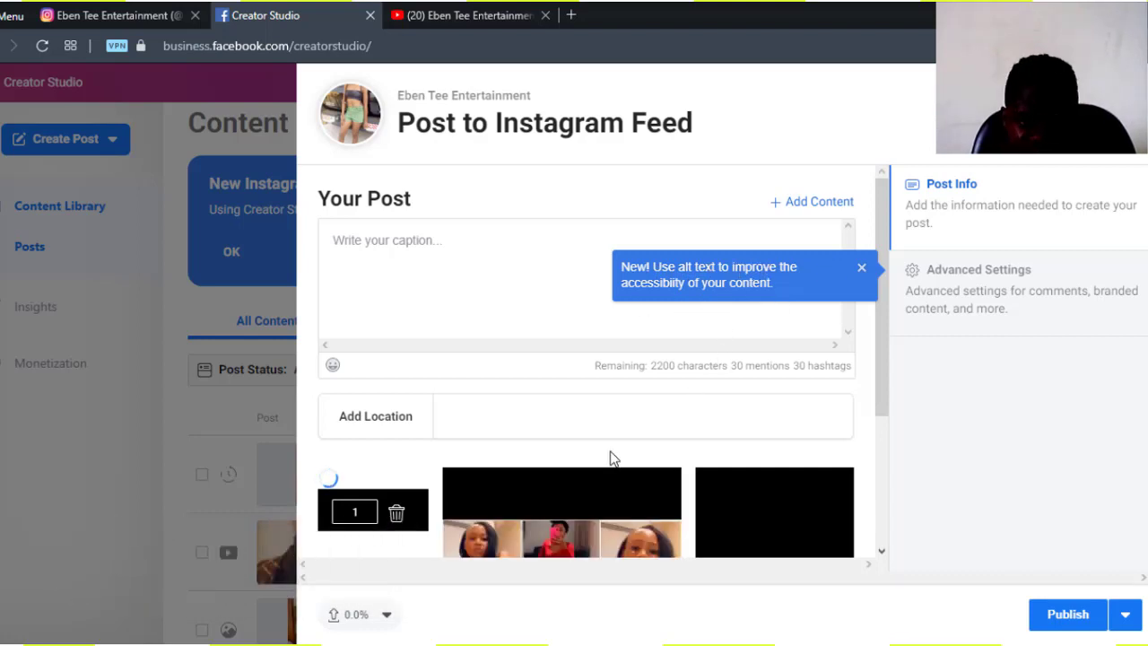
pyautogui.click(886, 350)
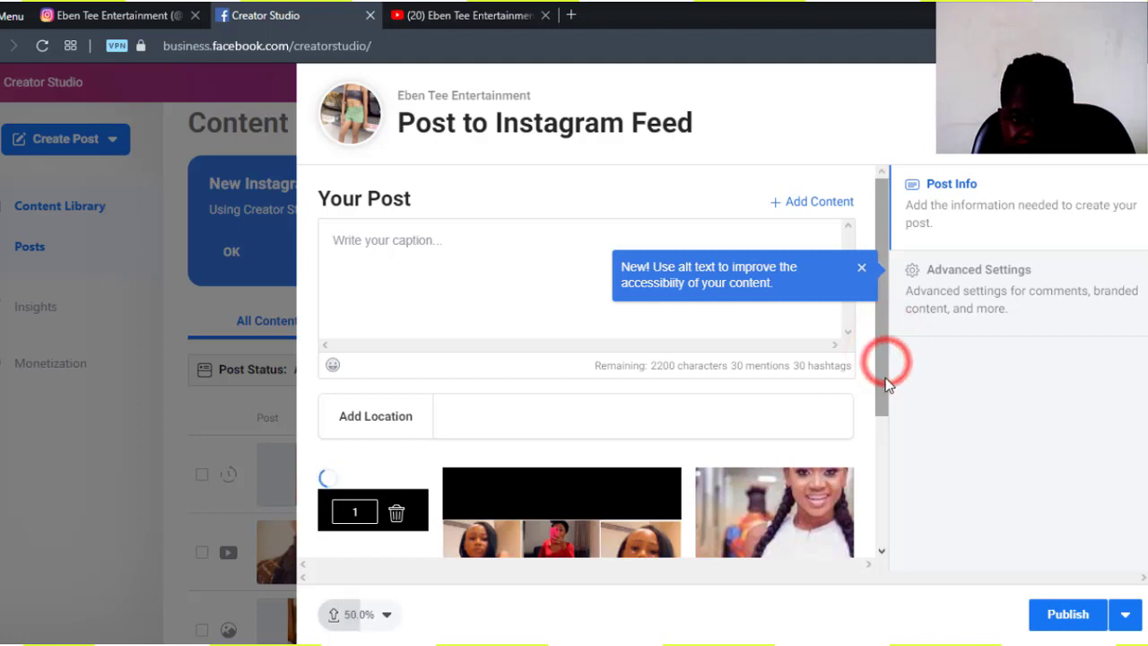
pyautogui.click(884, 385)
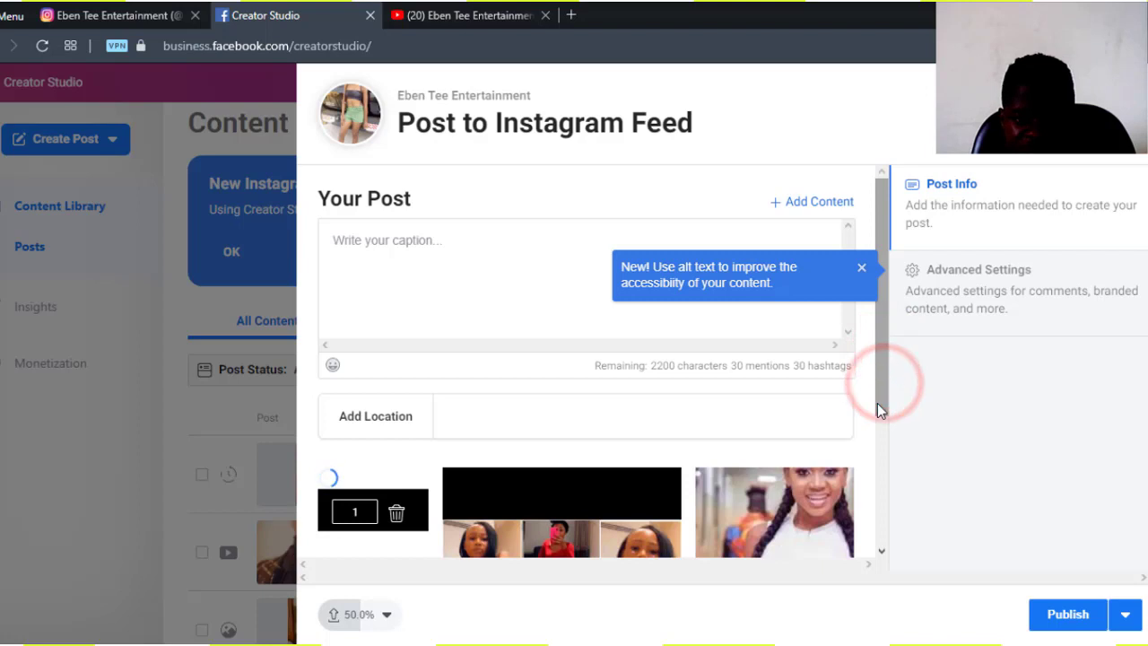
pyautogui.click(877, 403)
pyautogui.moveTo(873, 416); pyautogui.dragTo(874, 439)
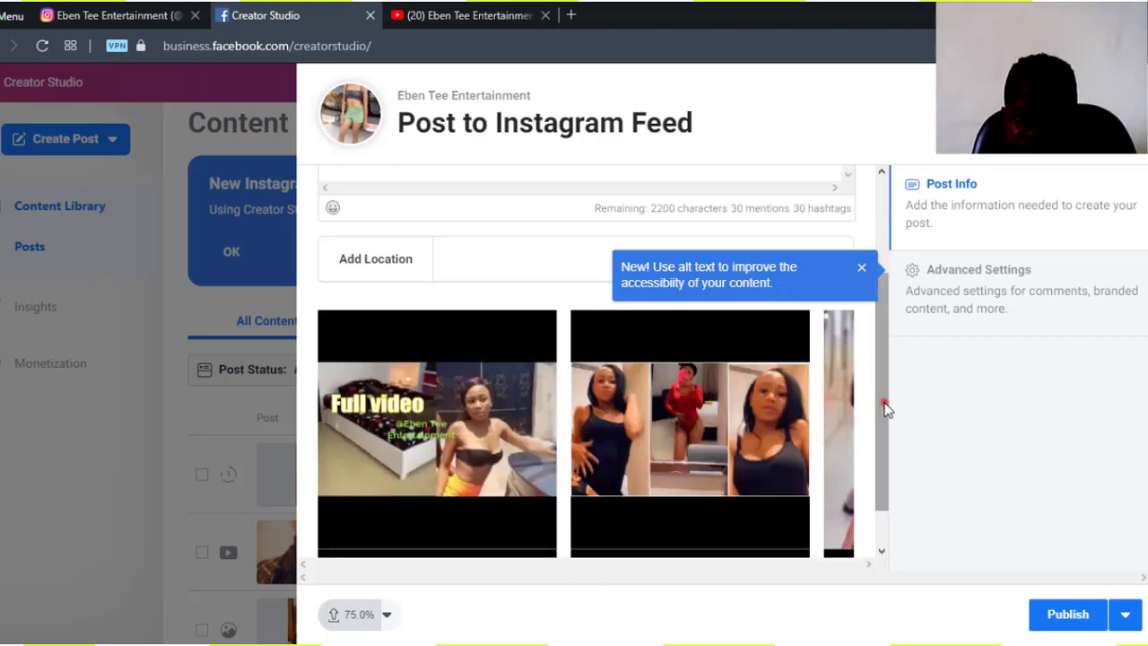
pyautogui.scroll(-1, 886, 408)
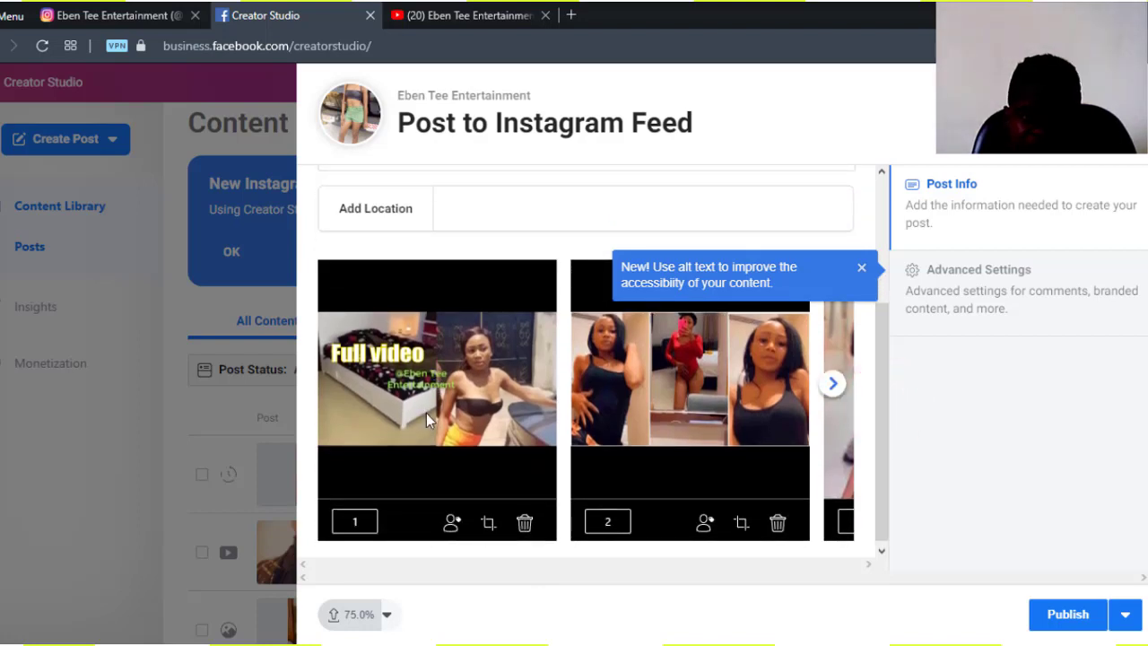
pyautogui.click(489, 525)
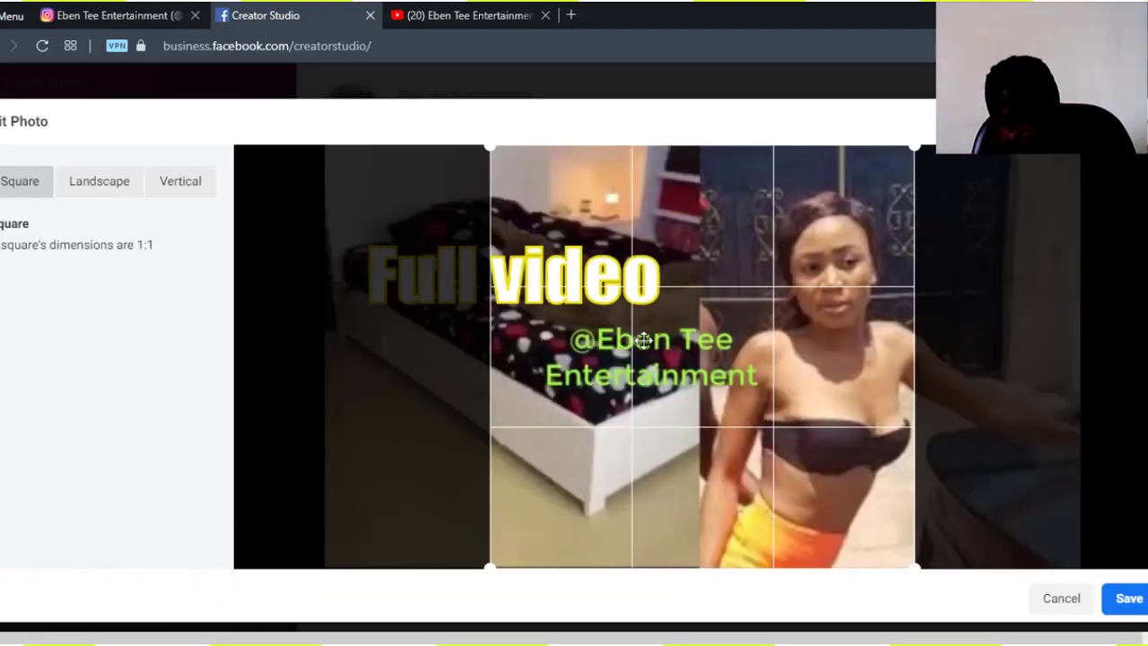
# - Compare Landscape 1.91:1 and Vertical 4:5, then save photo 1 as Square 1:1
pyautogui.click(85, 182)
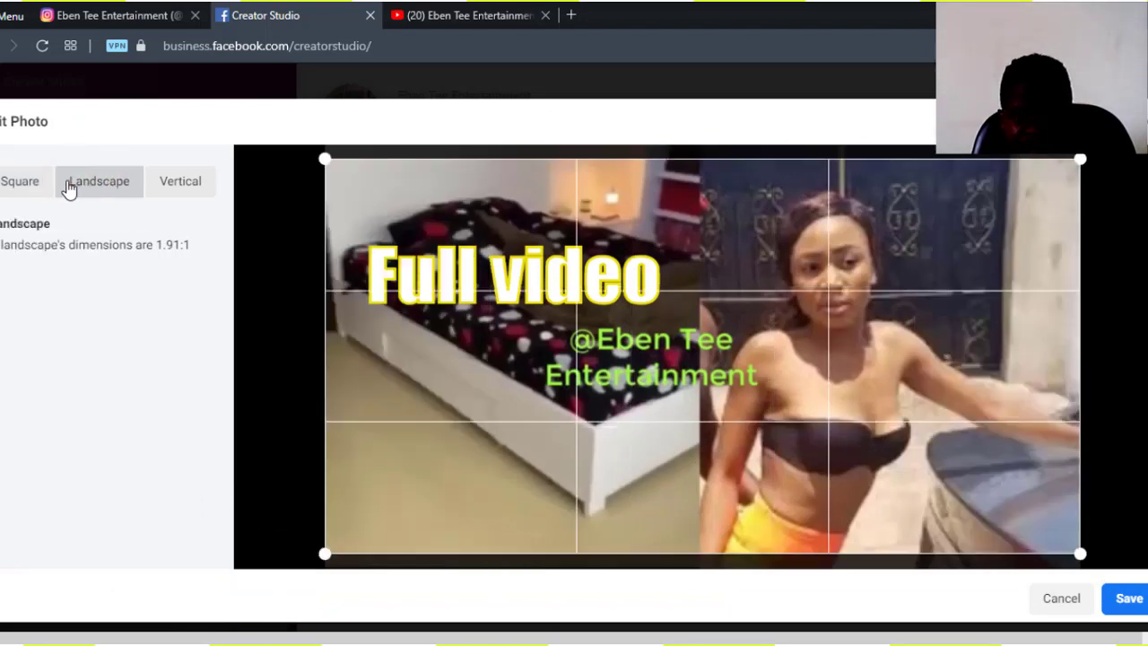
pyautogui.click(183, 190)
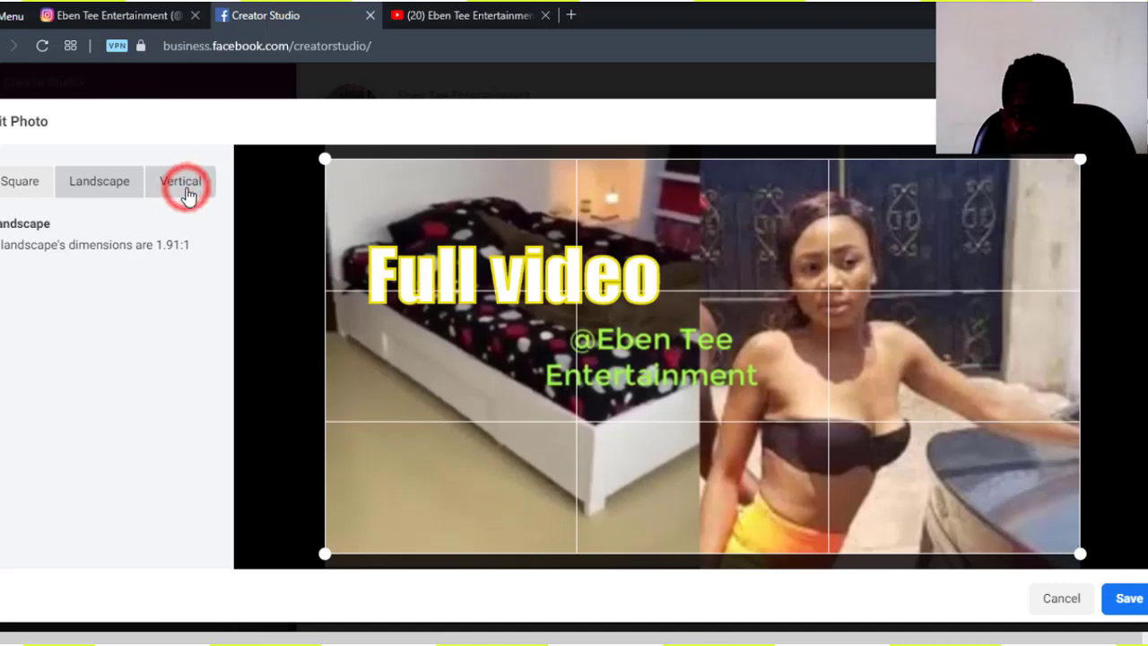
pyautogui.click(16, 195)
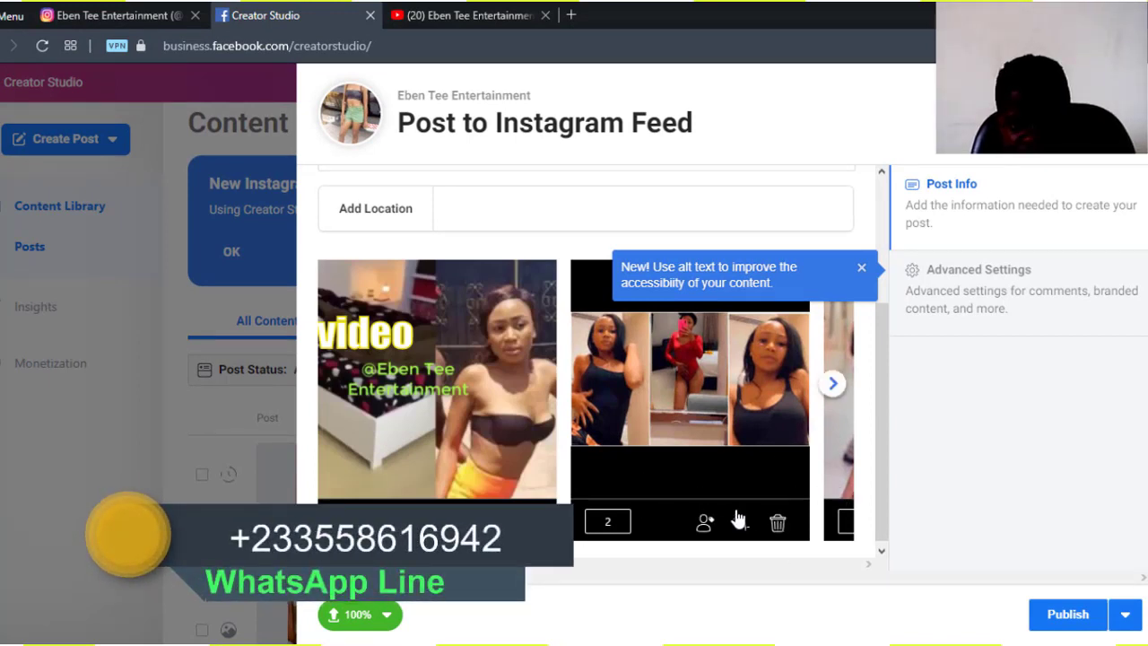
# - Advance the carousel to photo 4, open its cropper and dismiss the alt-text tip
pyautogui.click(834, 386)
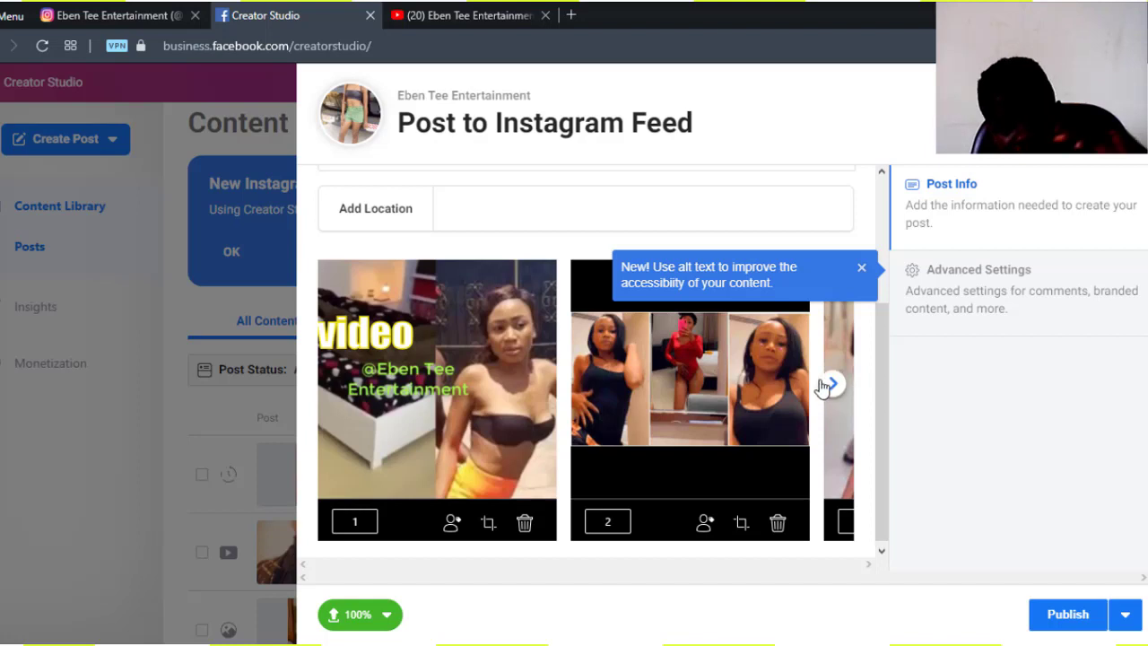
pyautogui.click(834, 386)
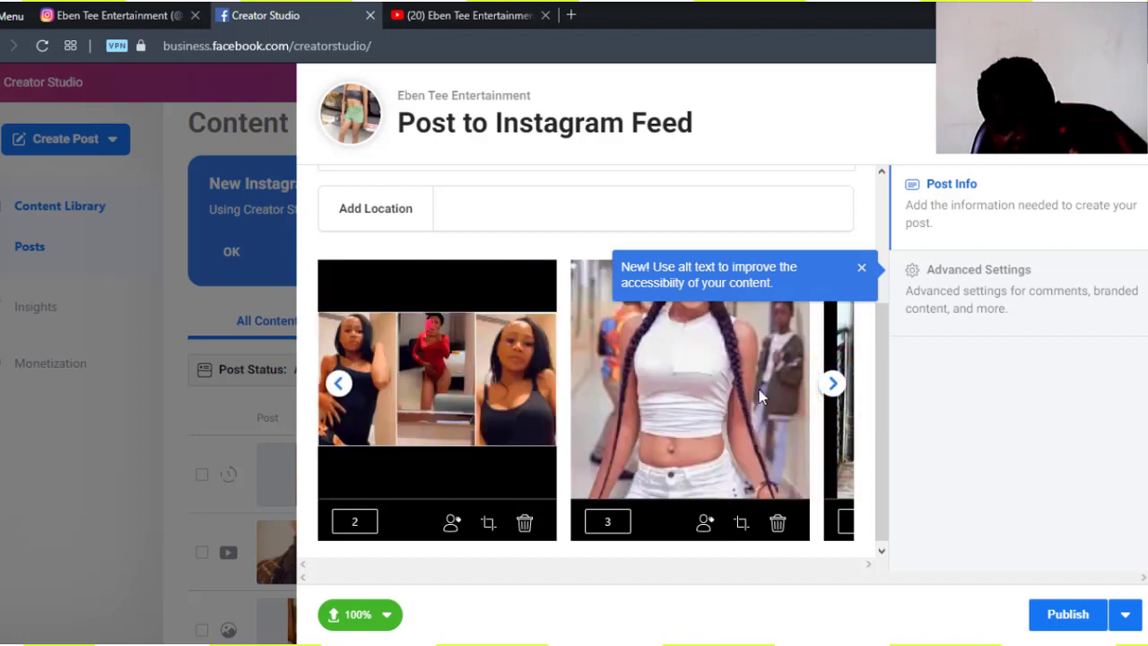
pyautogui.click(834, 385)
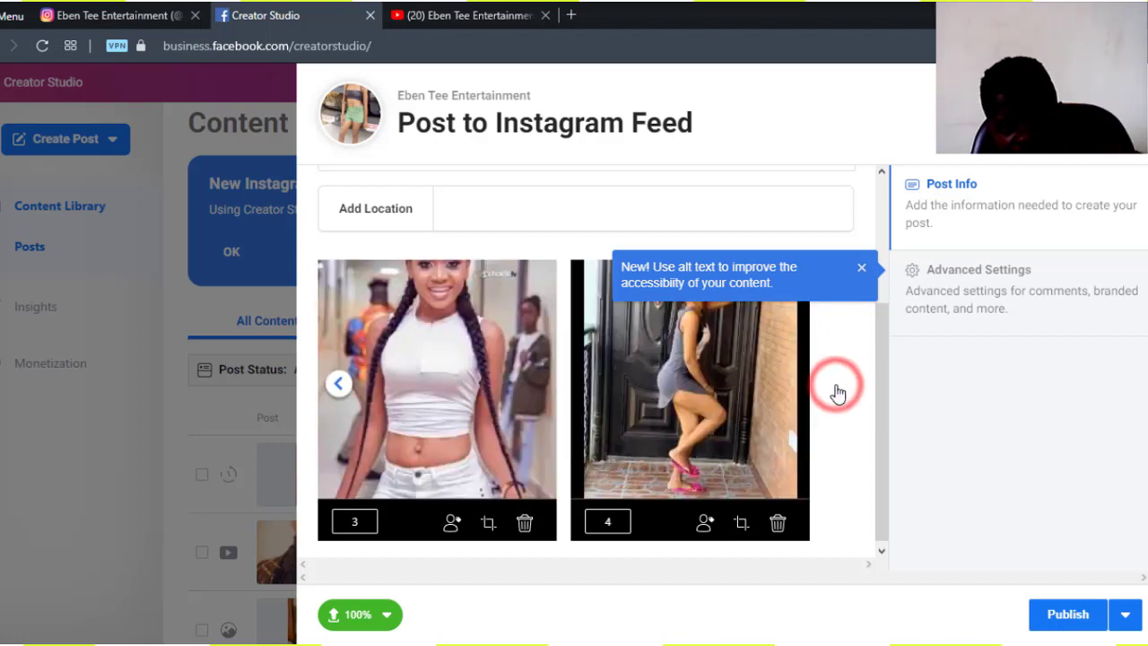
pyautogui.click(709, 392)
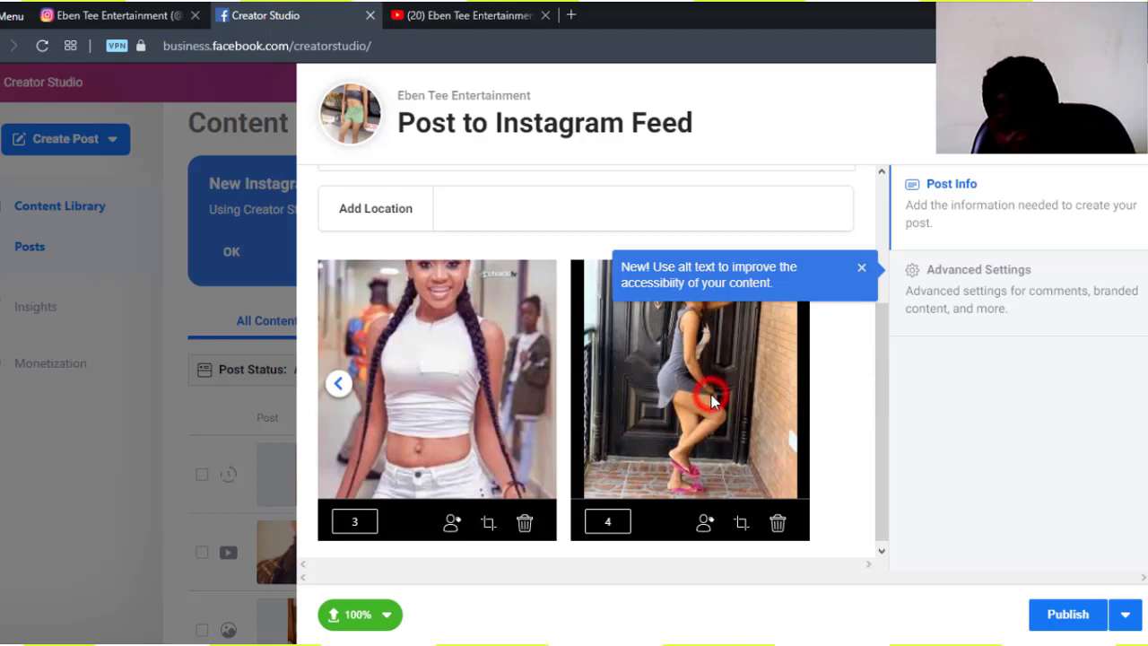
pyautogui.click(742, 527)
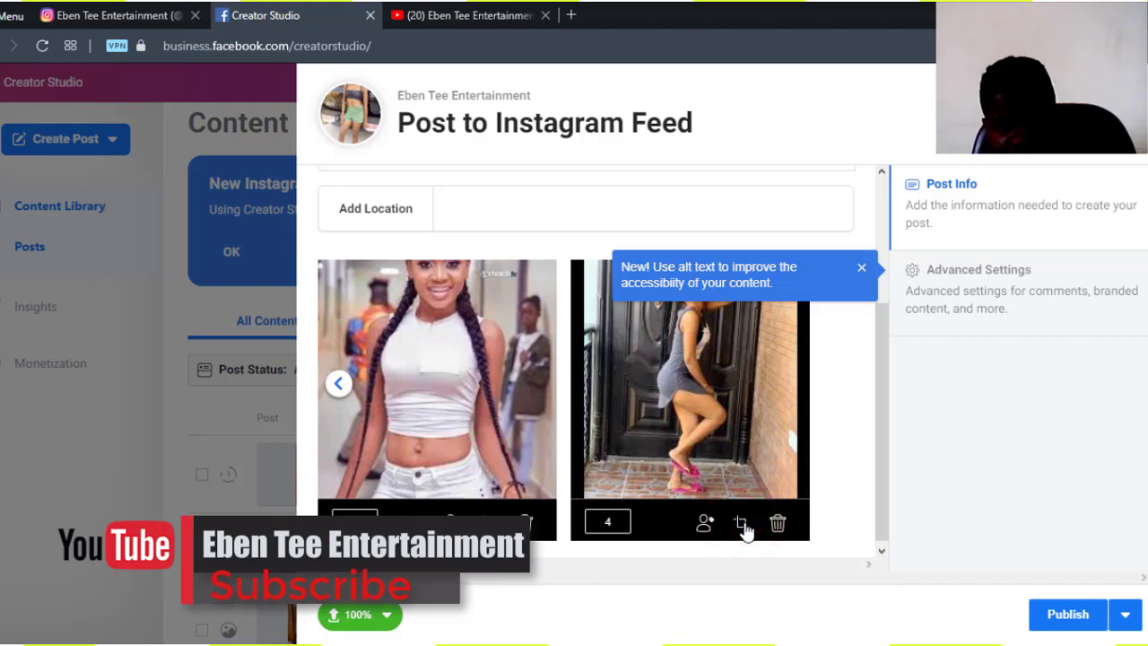
pyautogui.click(860, 270)
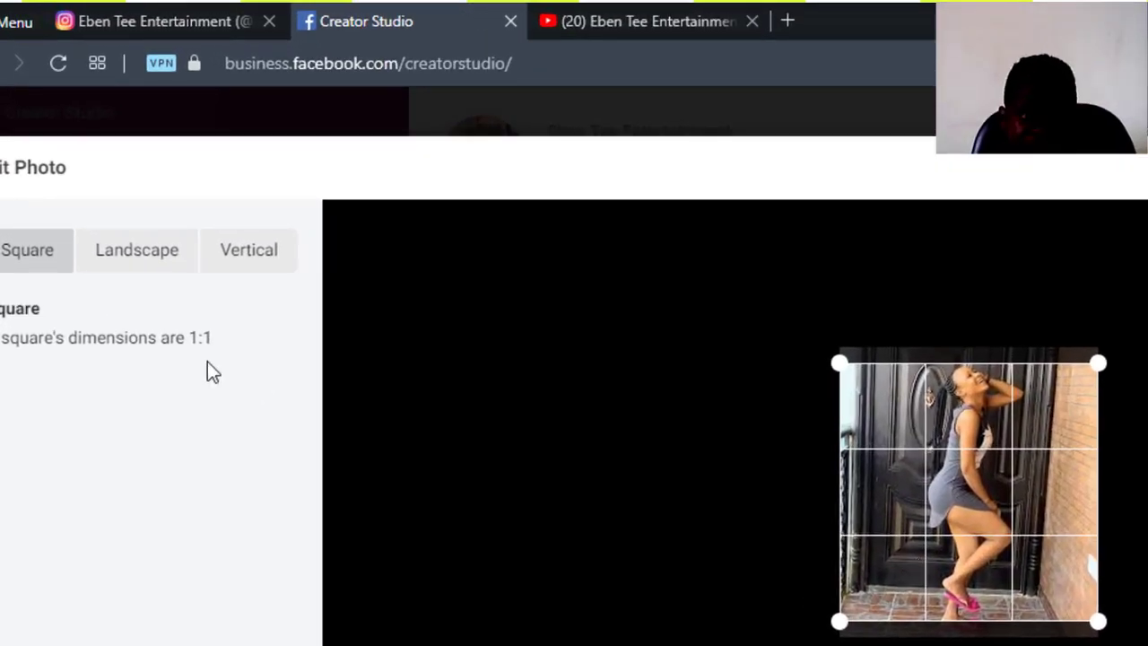
# - Crop photo 4 to Vertical 4:5, adjust the crop handles, and save
pyautogui.click(130, 259)
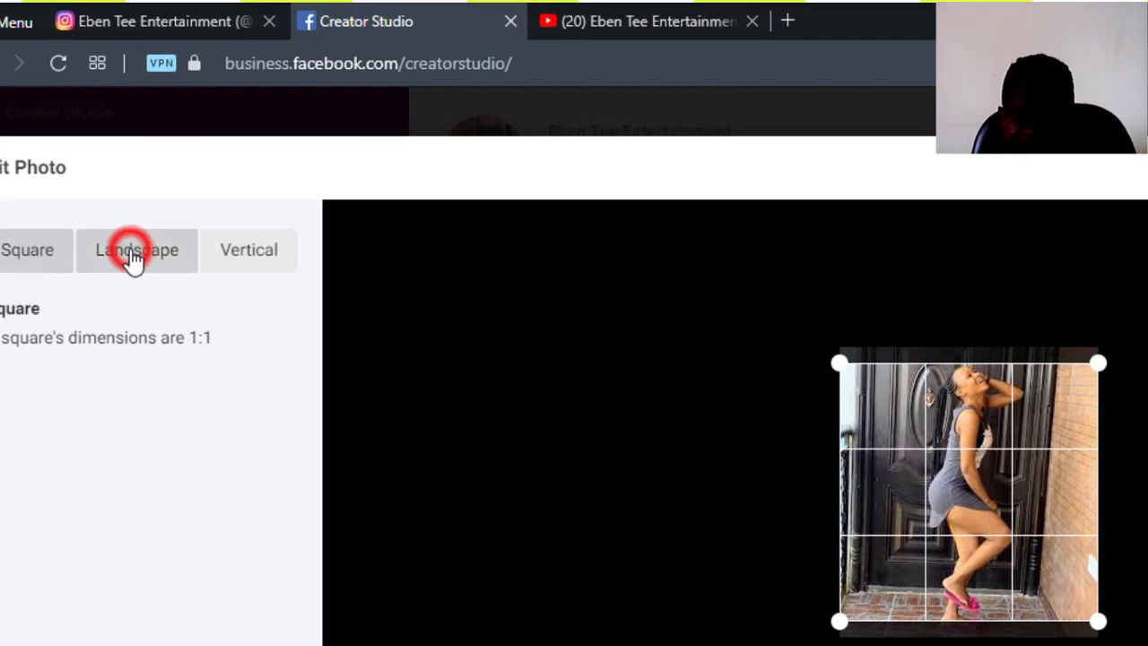
pyautogui.click(257, 251)
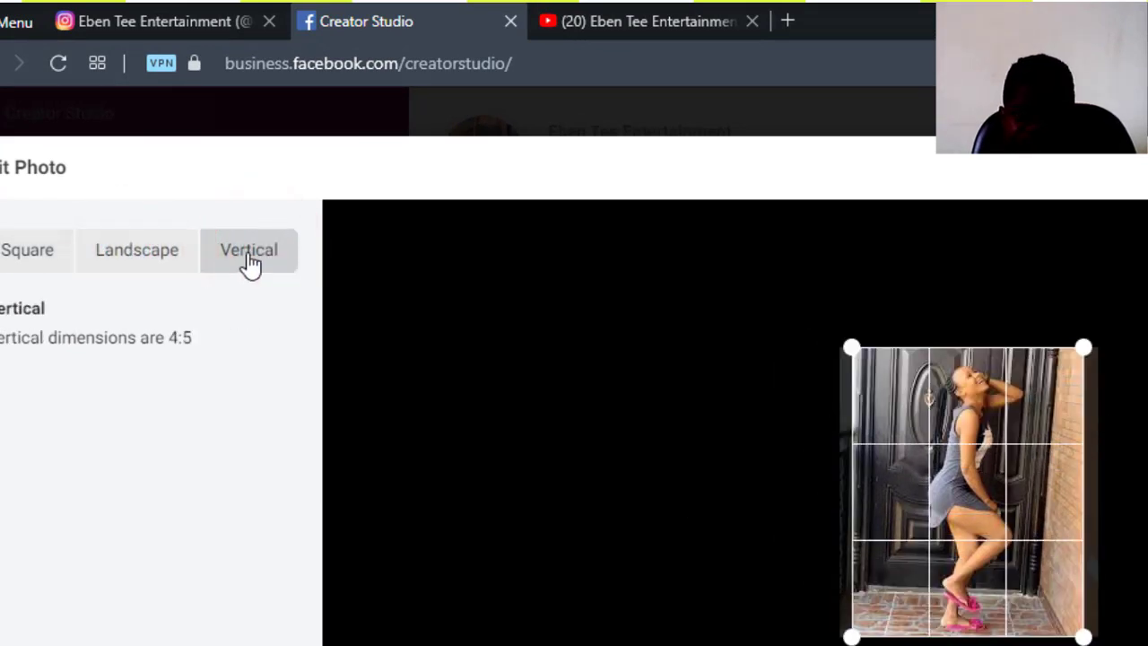
pyautogui.click(848, 344)
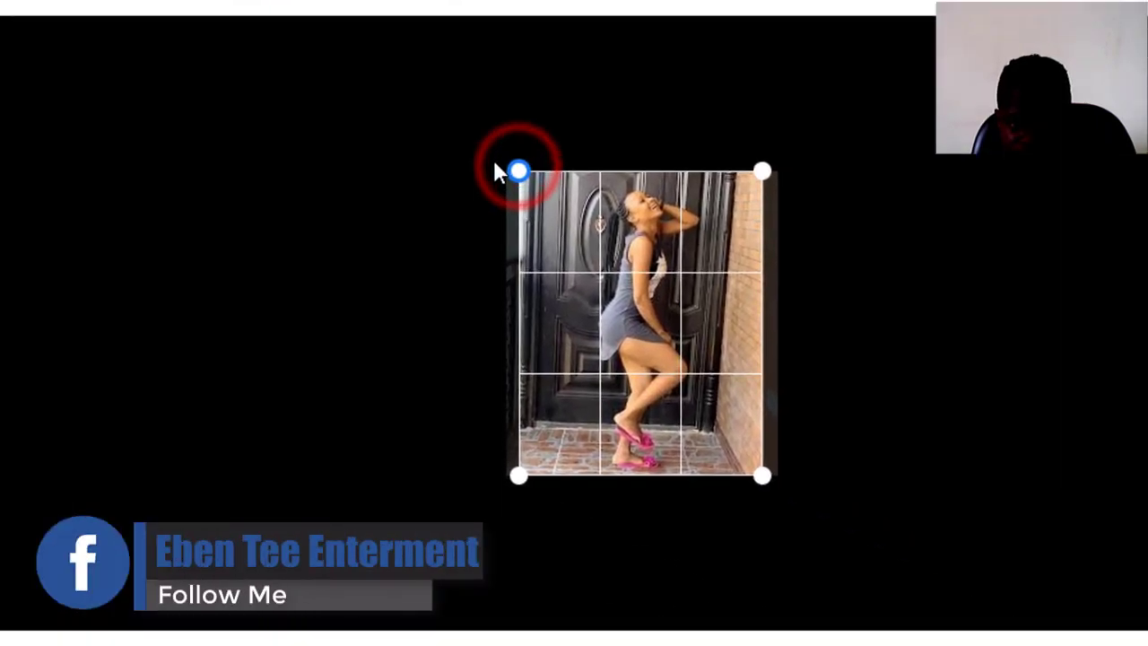
pyautogui.moveTo(361, 399); pyautogui.dragTo(328, 410)
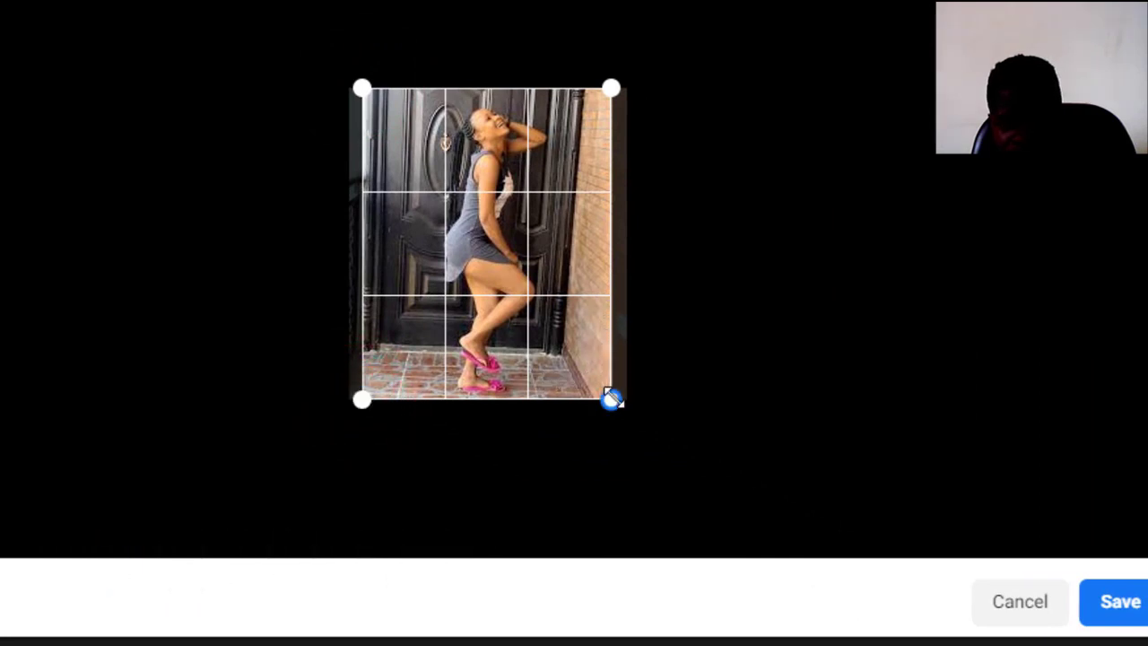
pyautogui.moveTo(611, 398); pyautogui.dragTo(671, 410)
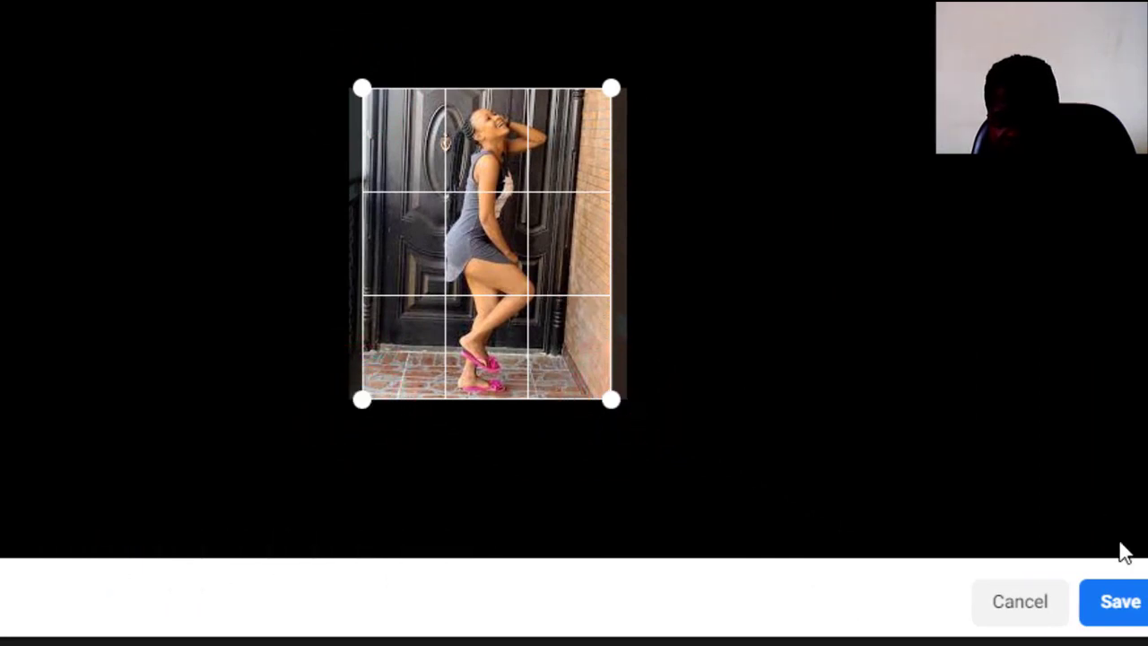
pyautogui.click(1121, 605)
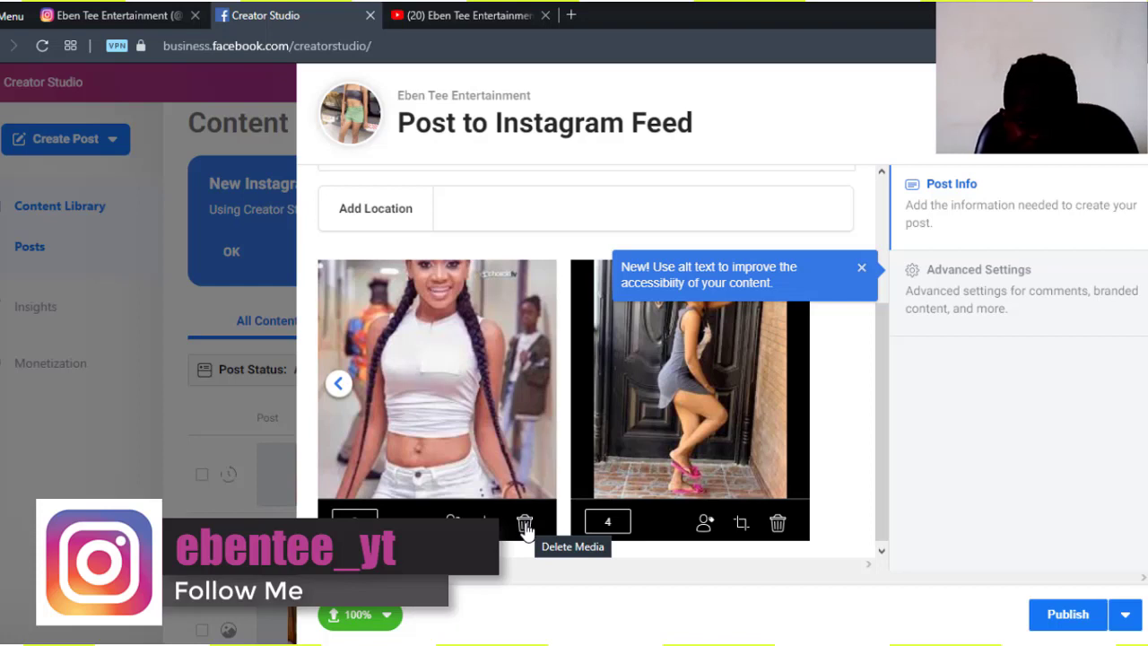
# - Delete photo 3, the woman in the white top, confirming with Yes
pyautogui.click(525, 526)
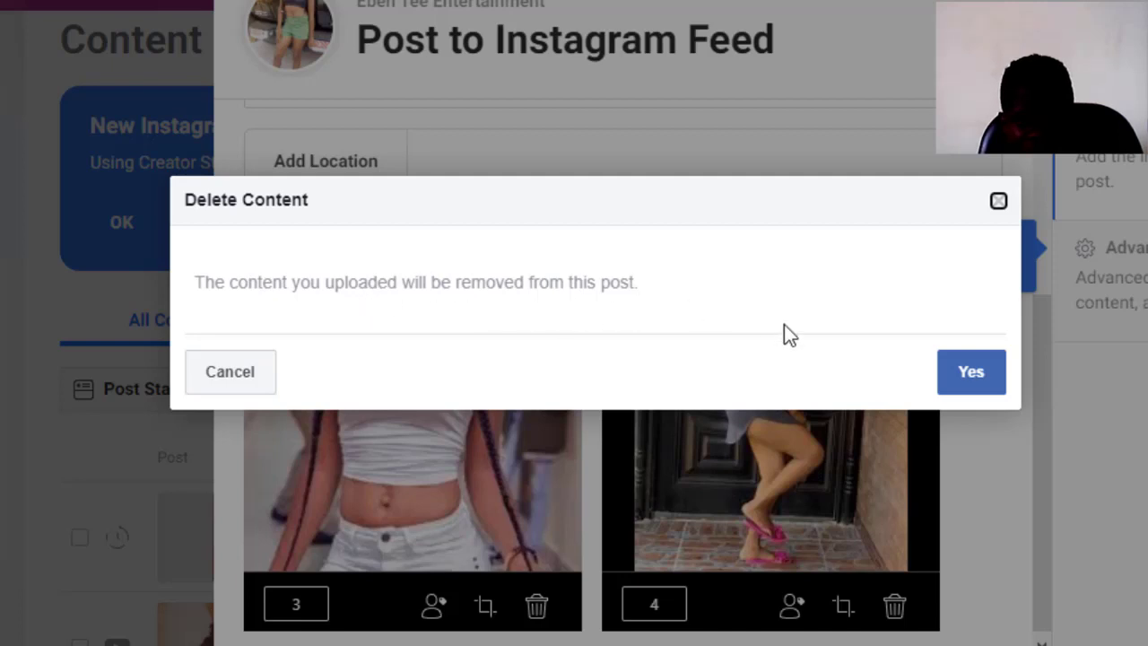
pyautogui.click(958, 376)
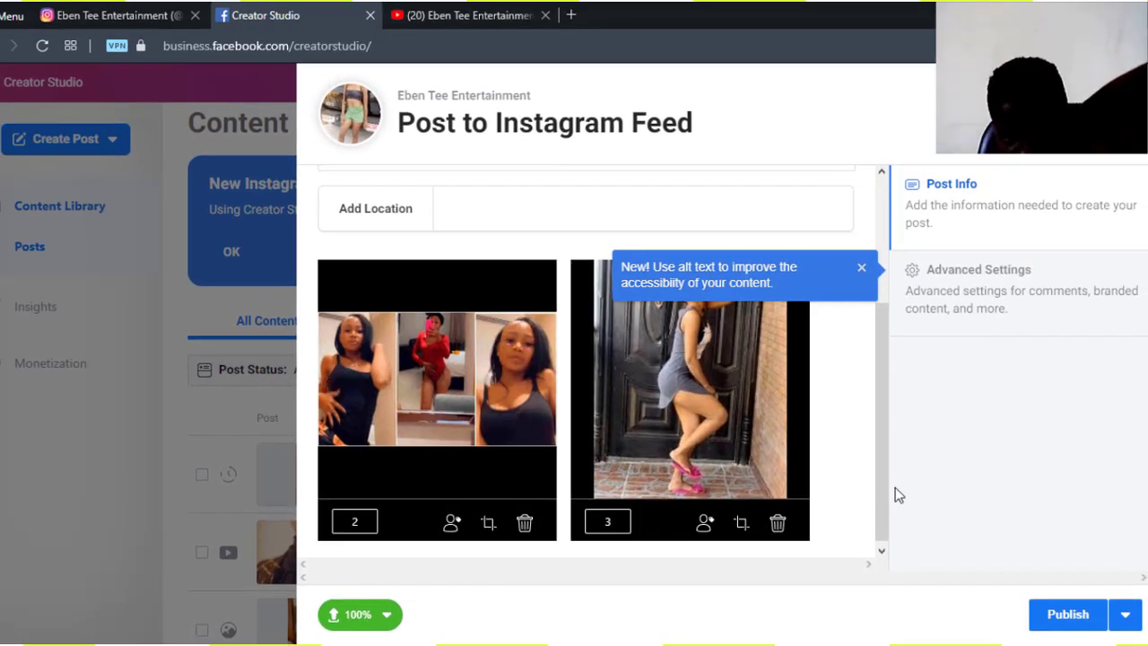
pyautogui.moveTo(884, 481); pyautogui.dragTo(883, 516)
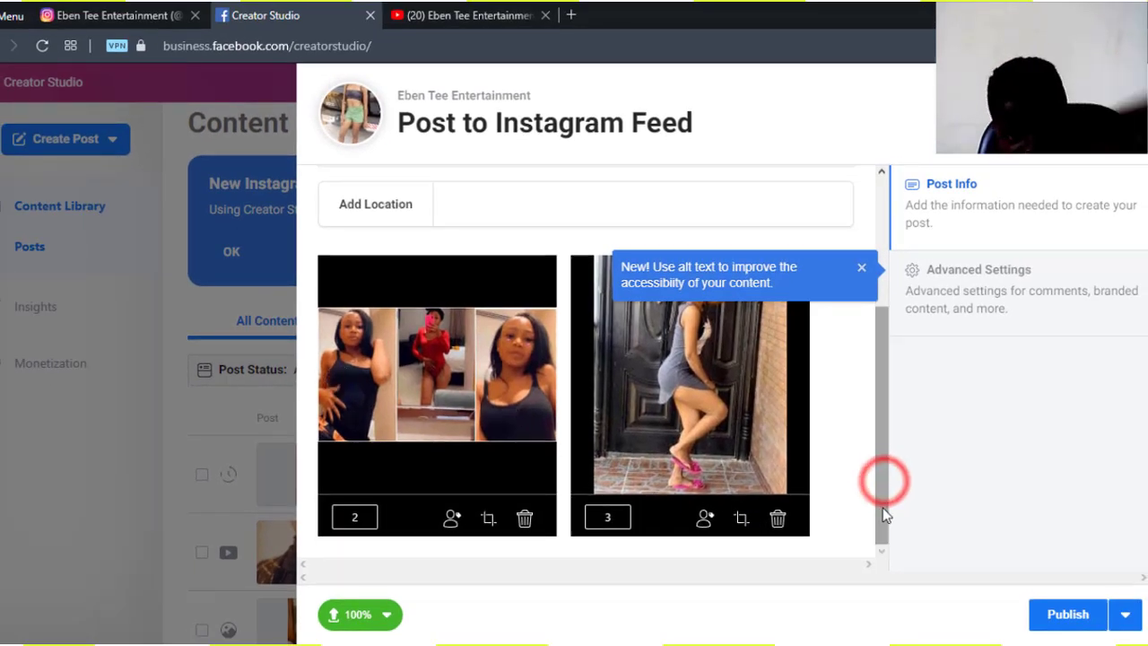
# - Return the carousel to photo 1, scroll to the top, and focus the empty caption box
pyautogui.moveTo(463, 500)
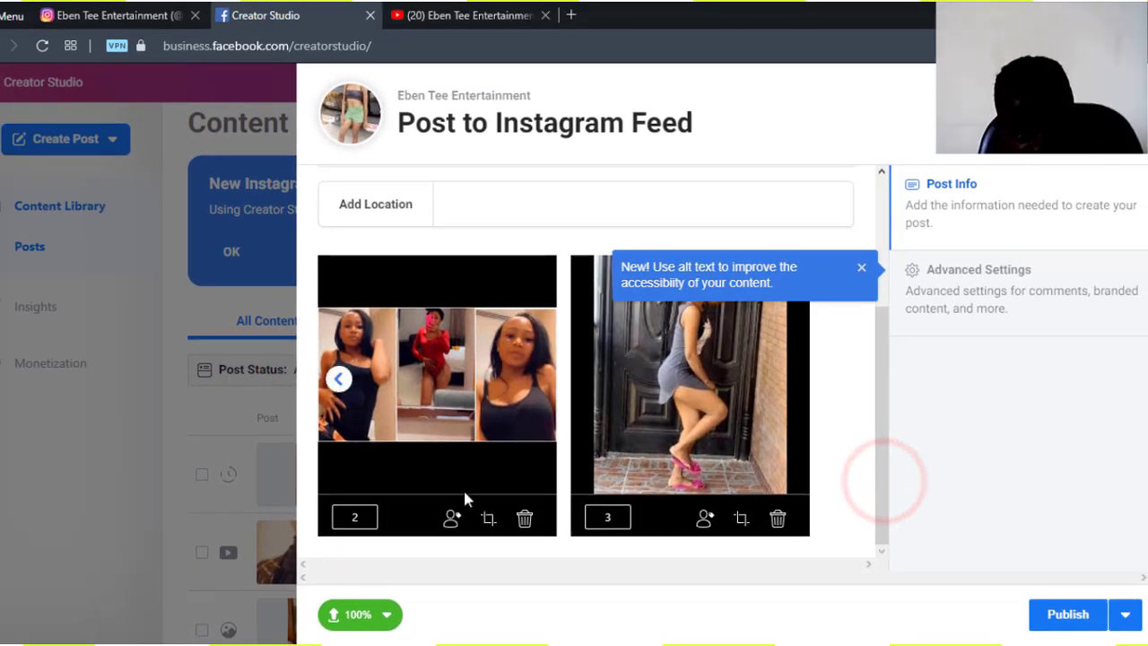
pyautogui.click(335, 379)
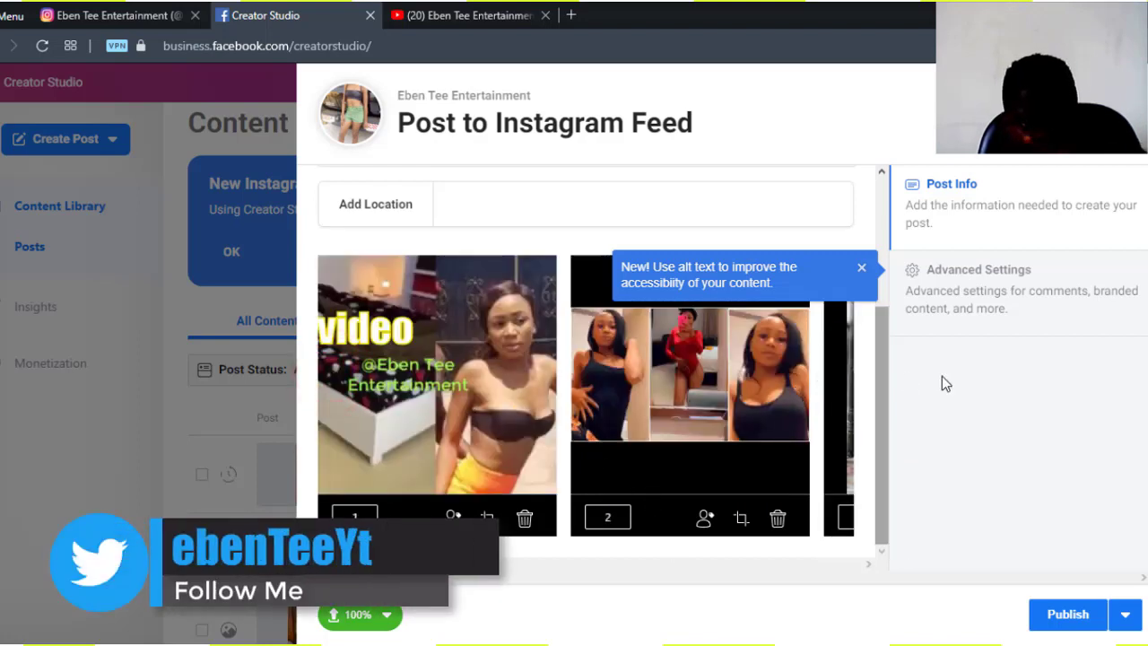
pyautogui.click(886, 377)
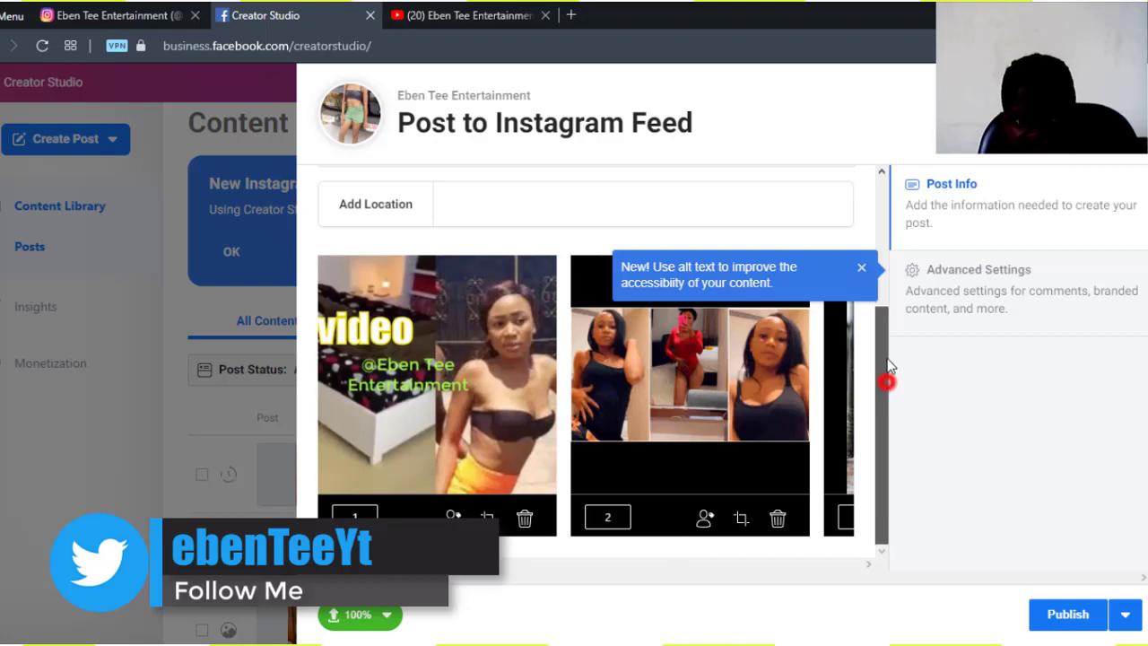
pyautogui.scroll(3, 887, 372)
pyautogui.click(534, 264)
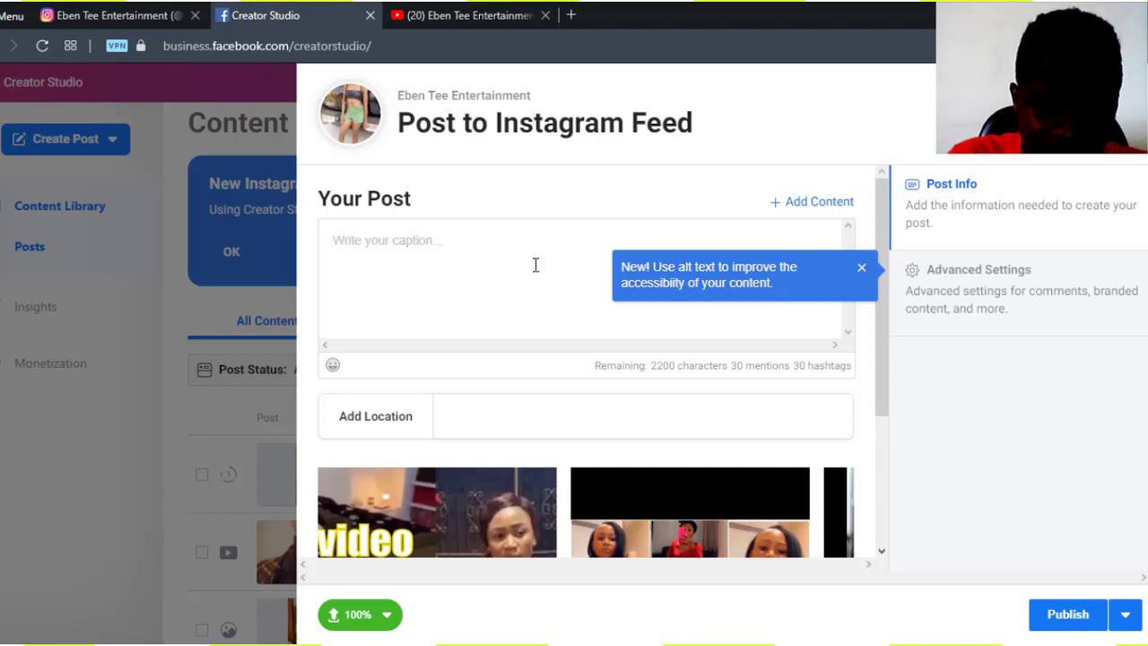
# - Write the caption line 'How to create instagrom post tutorial' and start a new line
pyautogui.write('How to creat')
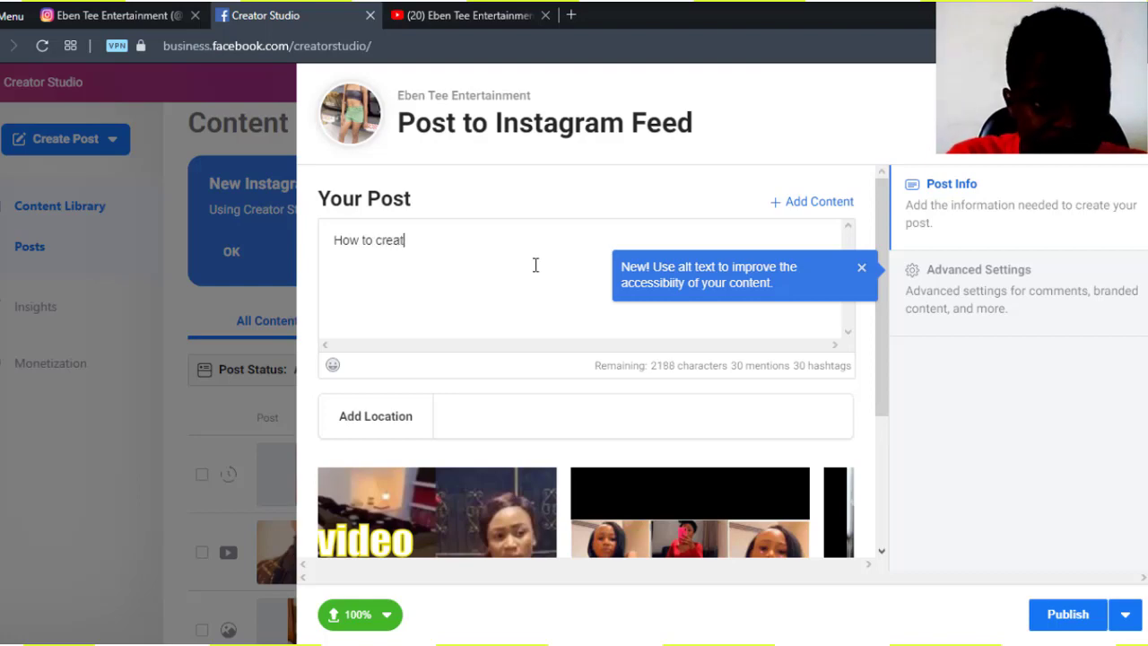
pyautogui.write('e ')
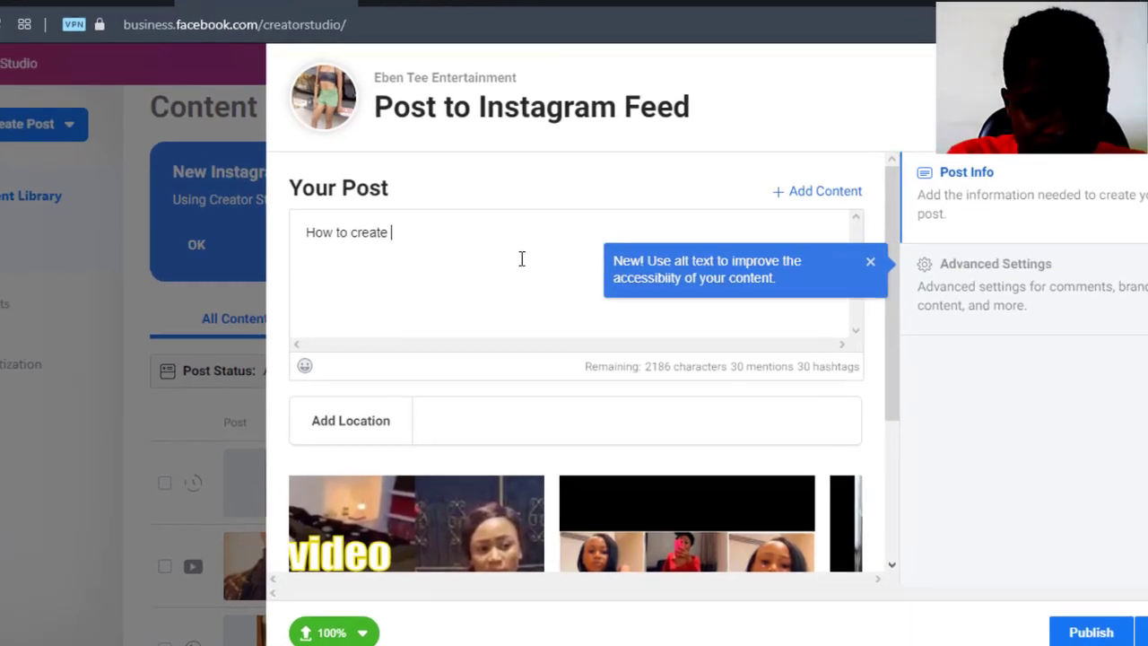
pyautogui.write('i')
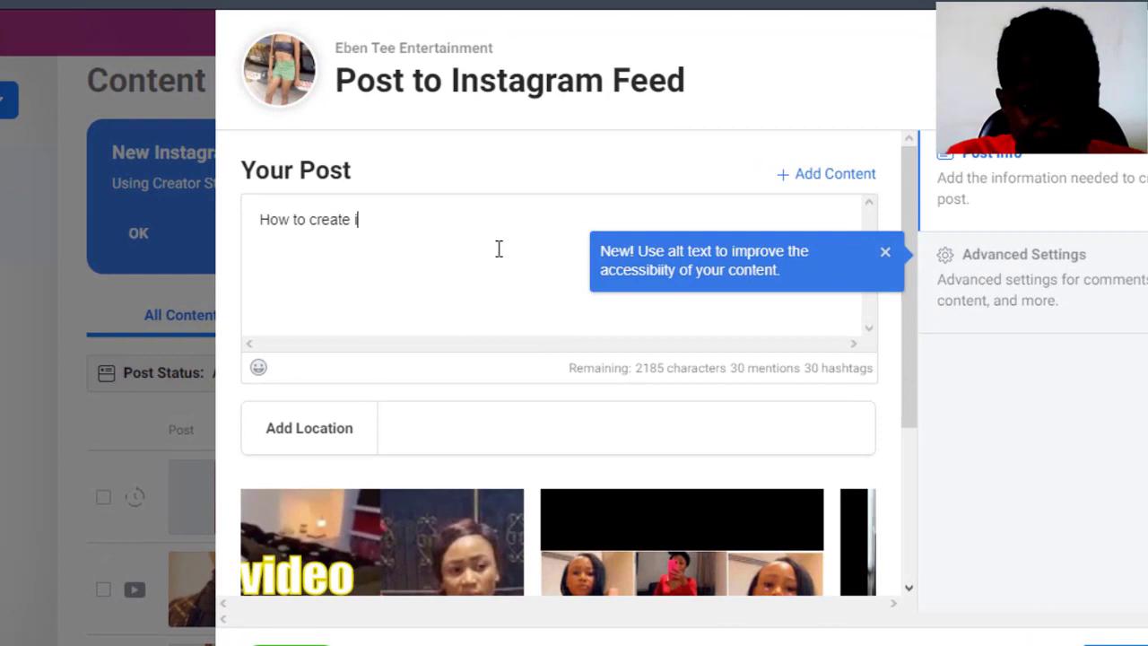
pyautogui.write('nstagr')
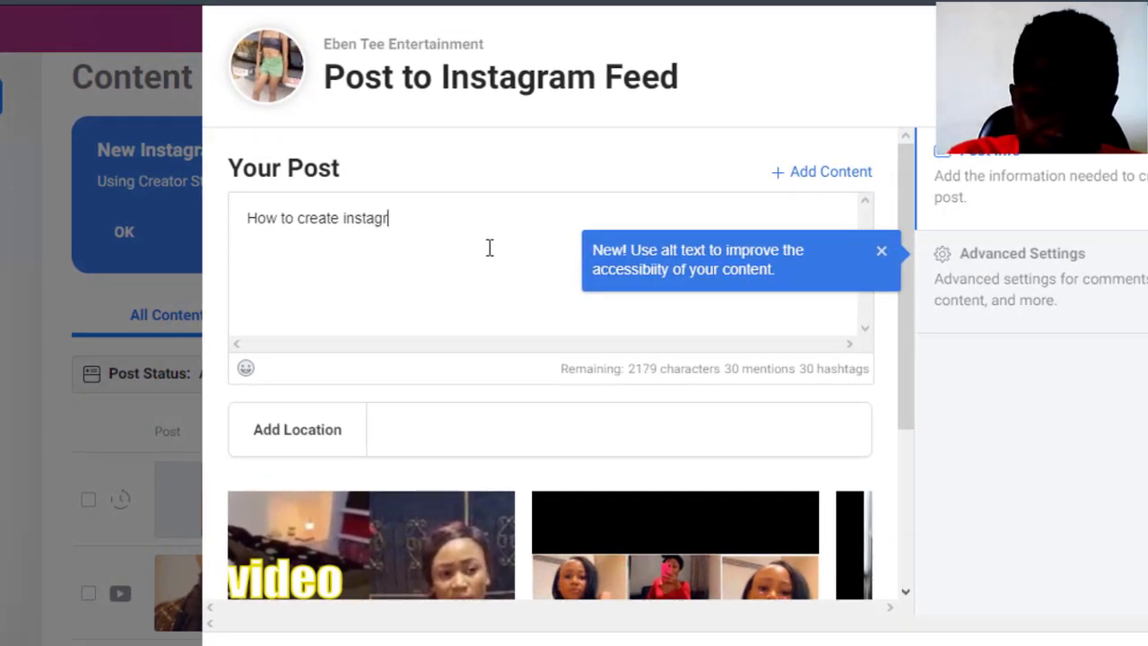
pyautogui.write('om pos')
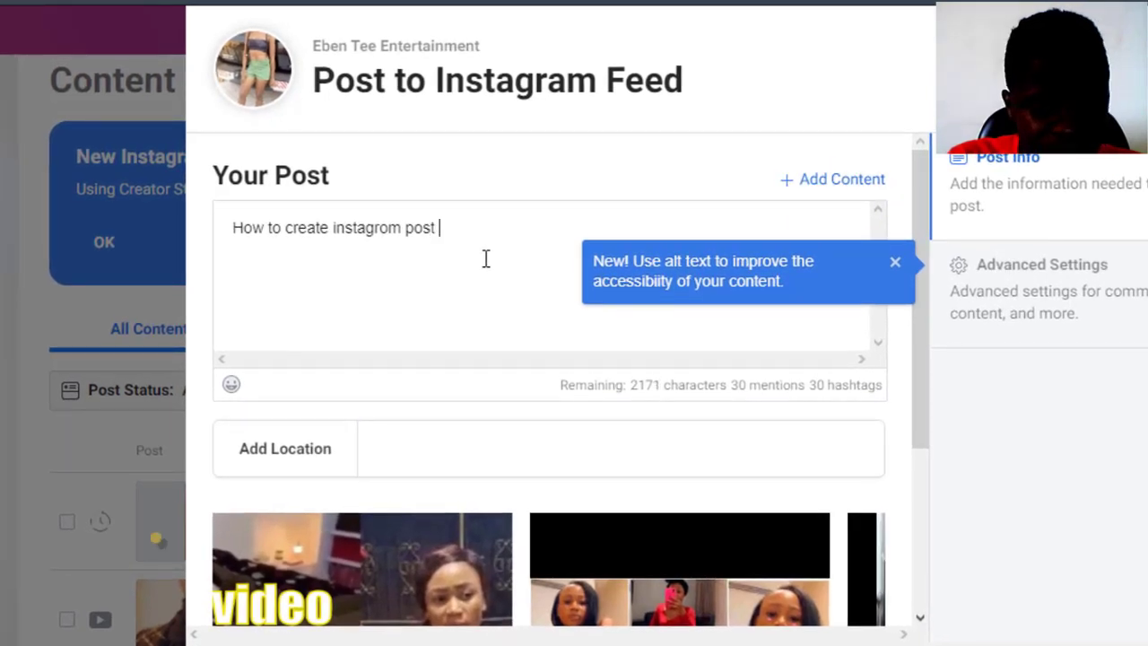
pyautogui.write('t ')
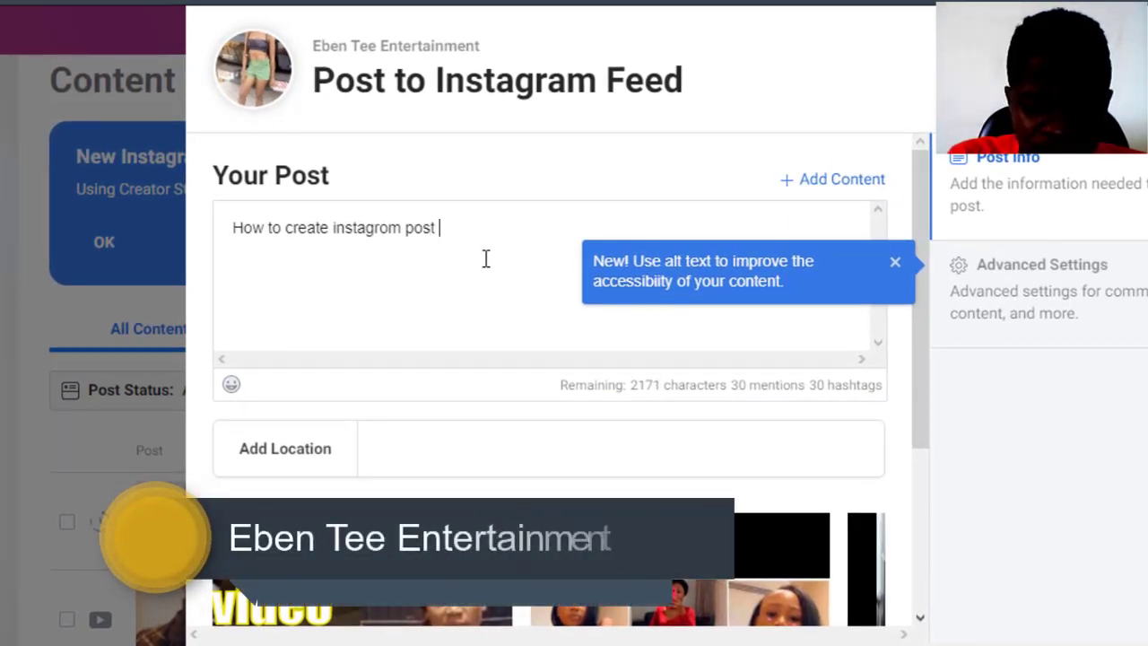
pyautogui.write('tut')
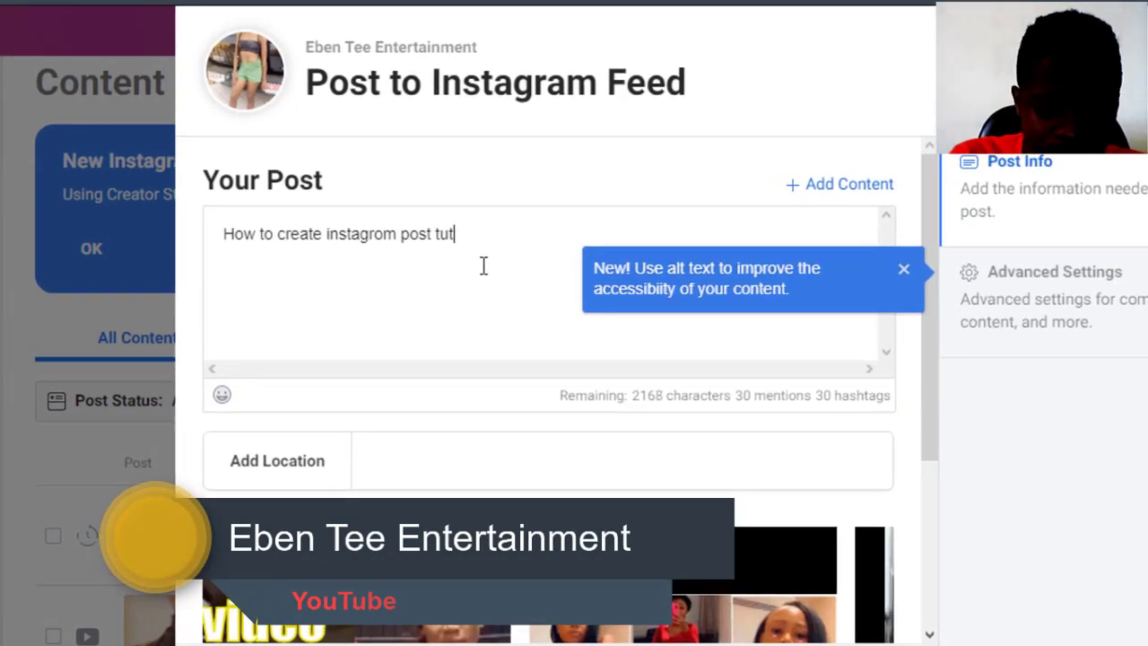
pyautogui.write('uot')
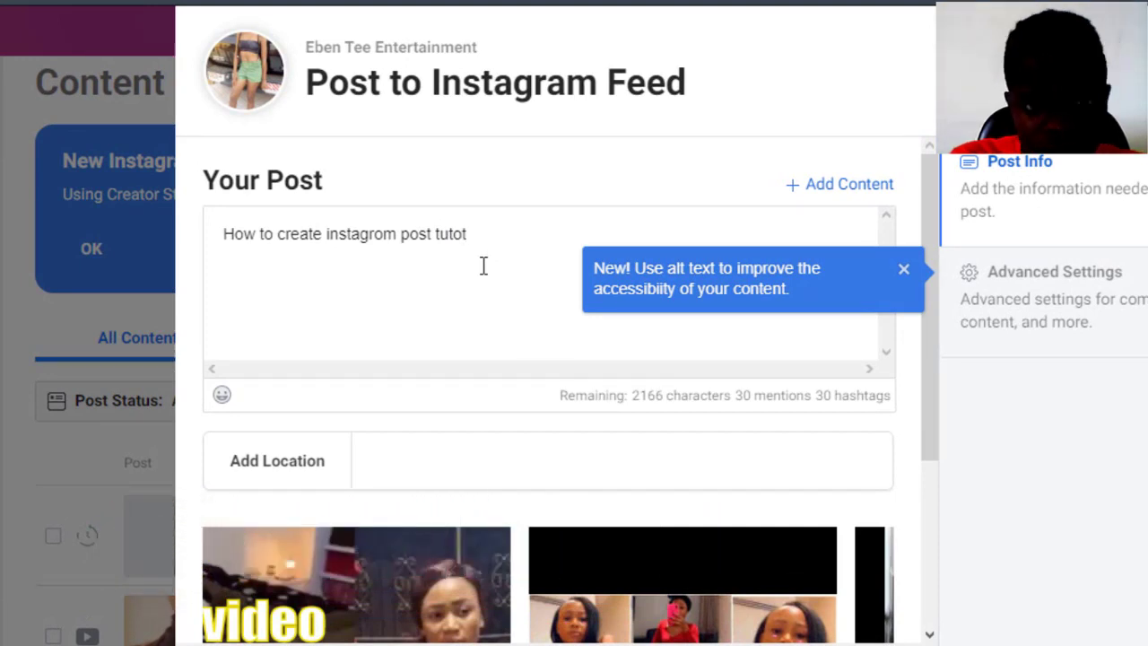
pyautogui.press('BackSpace')
pyautogui.write('rial')
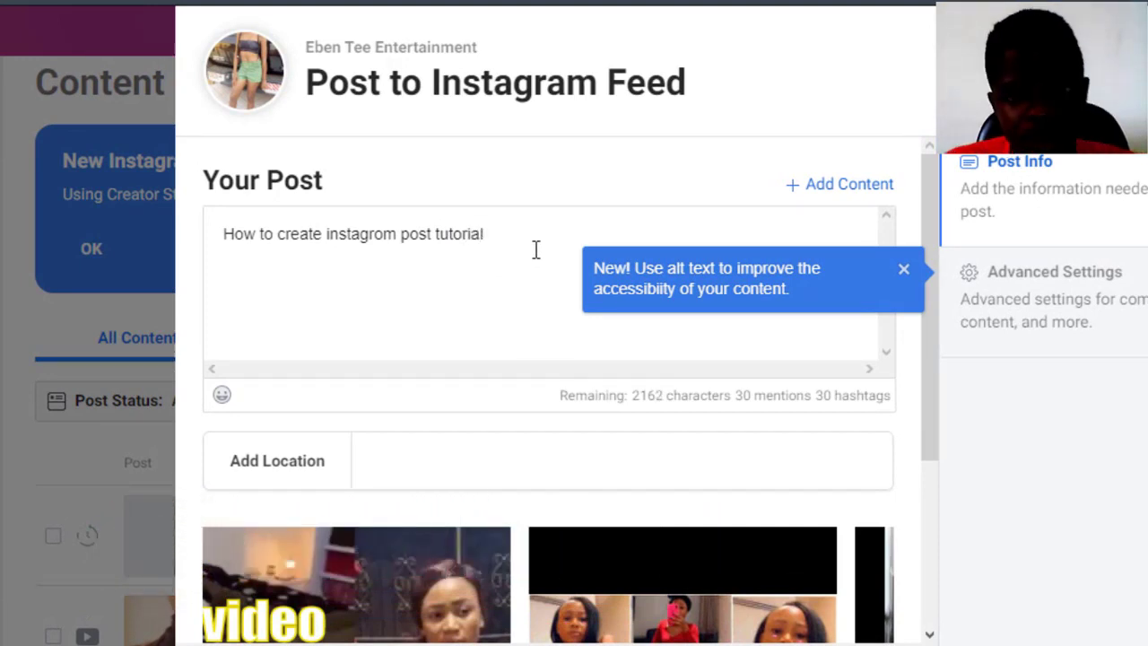
pyautogui.press('Return')
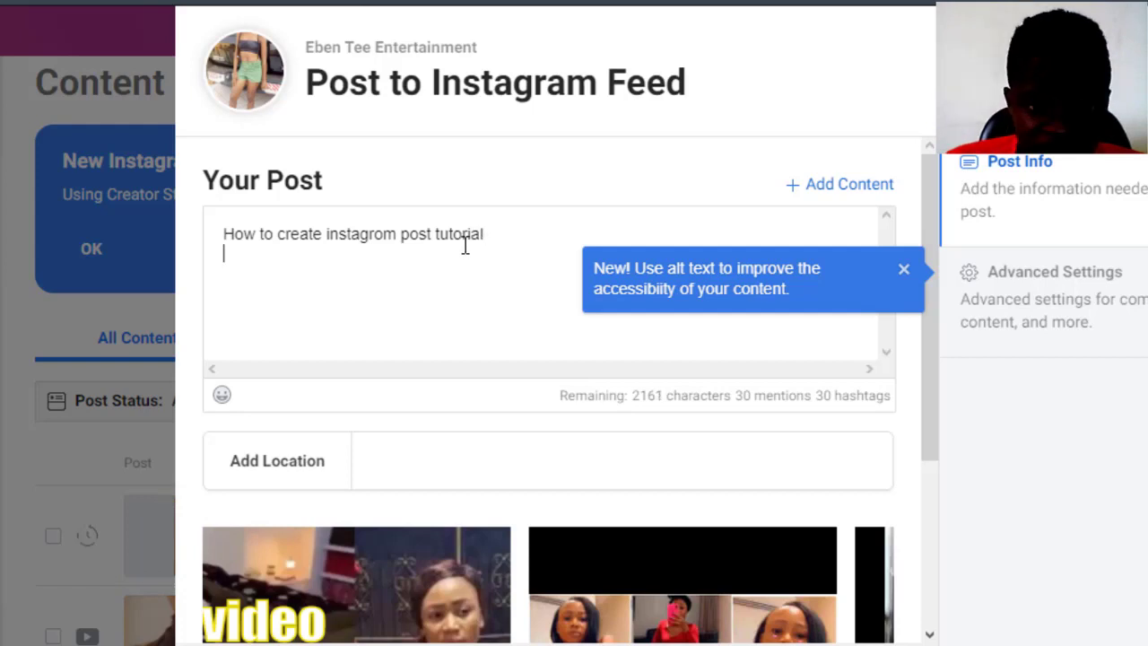
# - Close the 'New! Use alt text' tip and return to the caption's empty second line
pyautogui.doubleClick(893, 120)
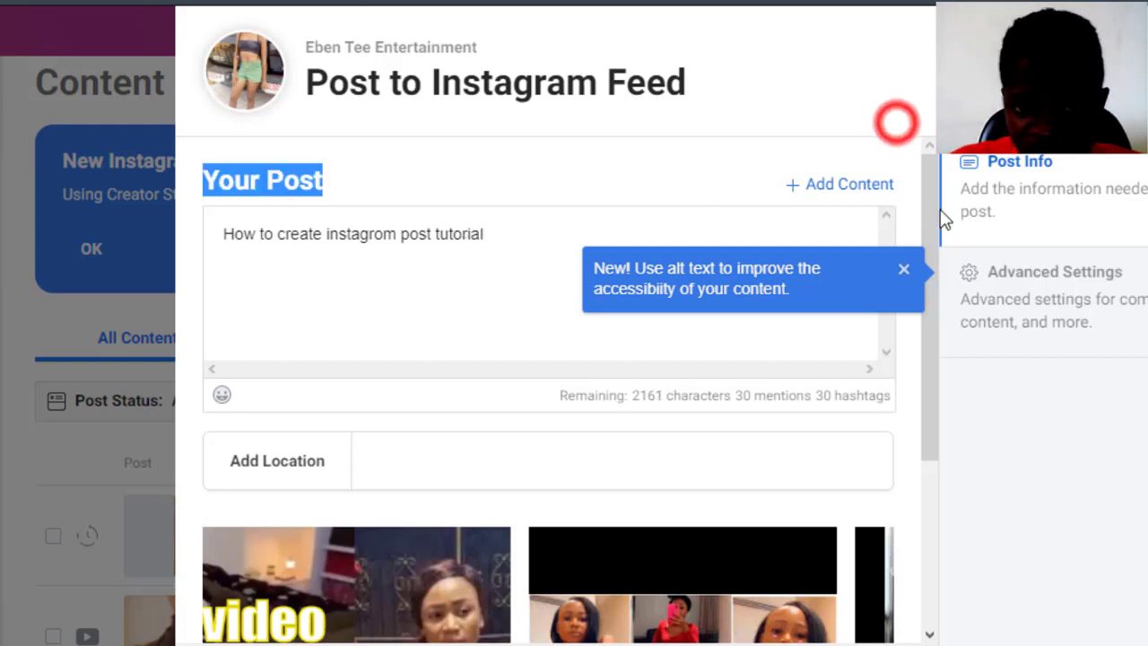
pyautogui.click(903, 272)
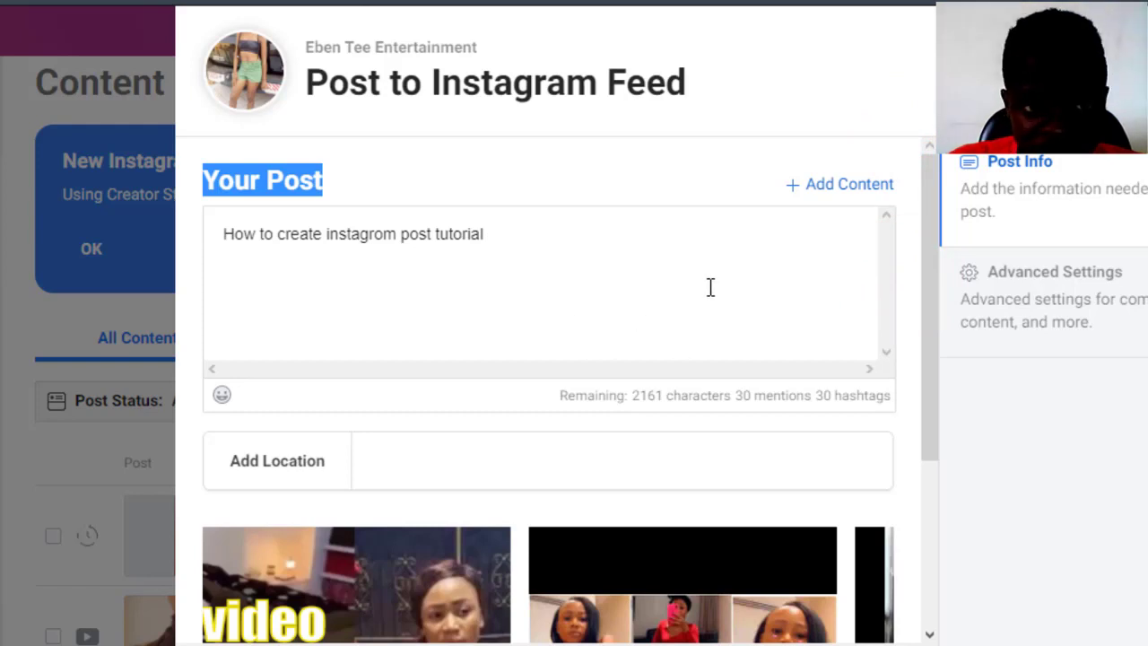
pyautogui.click(269, 258)
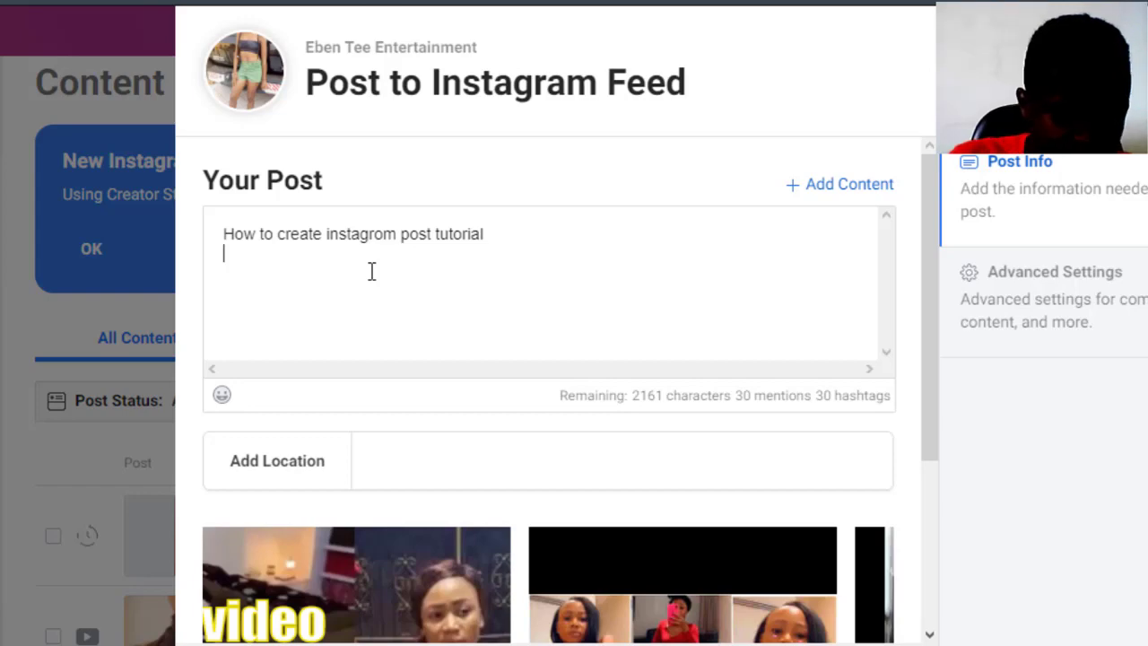
# - Add #lifestyle and #toturialmakeup from suggestions, with a blank line inserted after 'tutorial'
pyautogui.write('#')
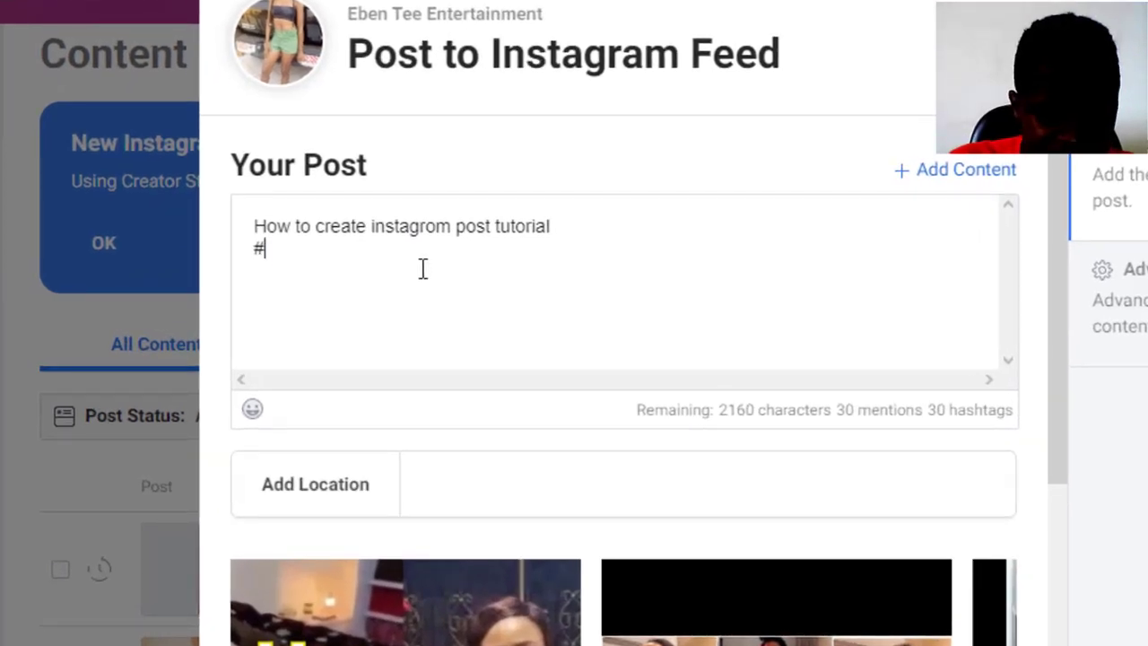
pyautogui.write('life')
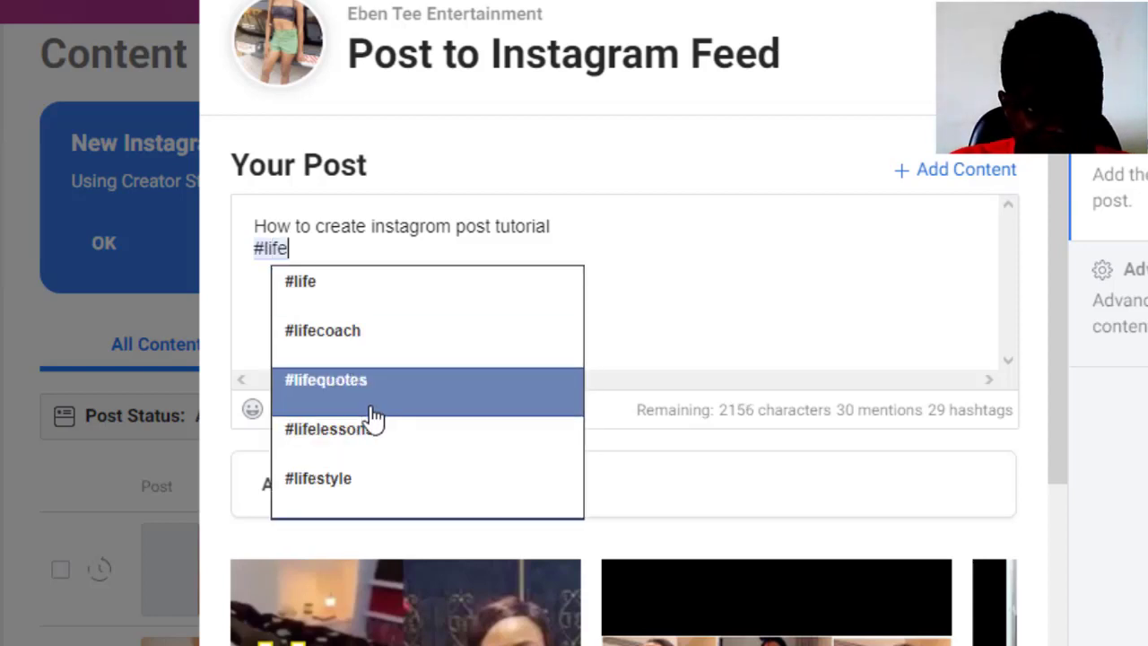
pyautogui.click(333, 480)
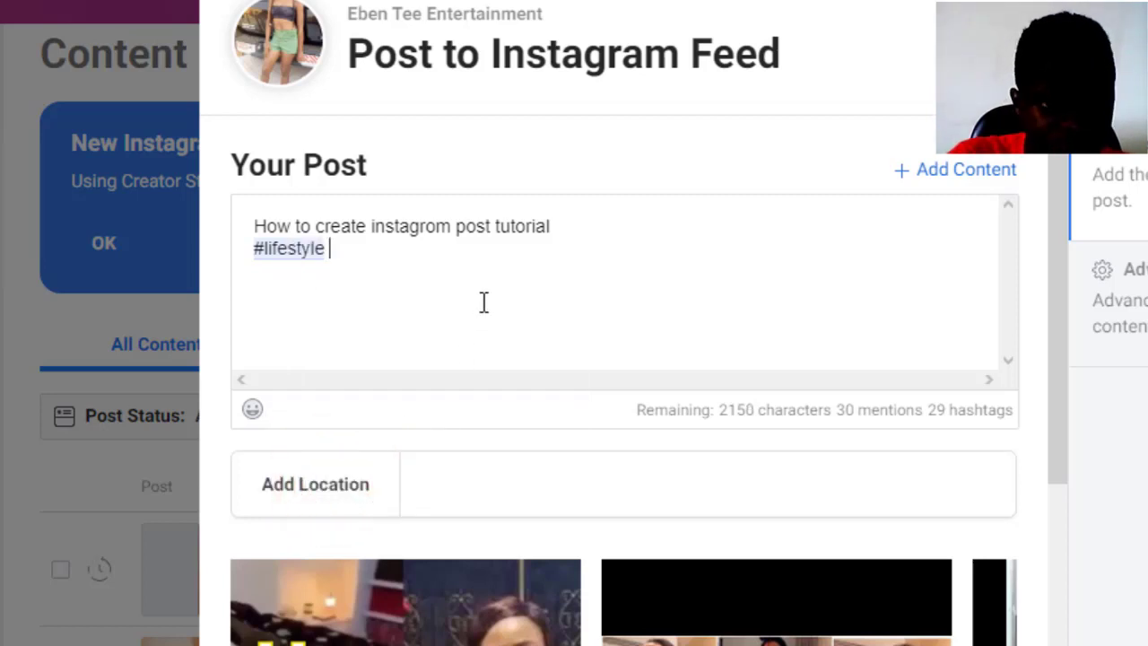
pyautogui.write('#')
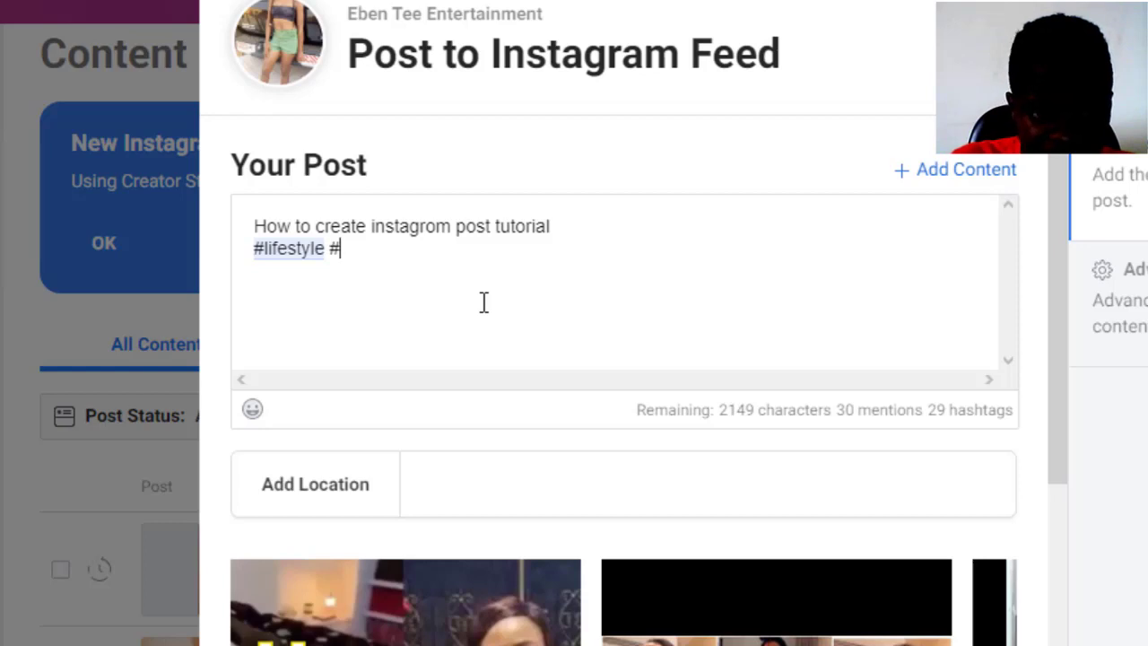
pyautogui.write('t')
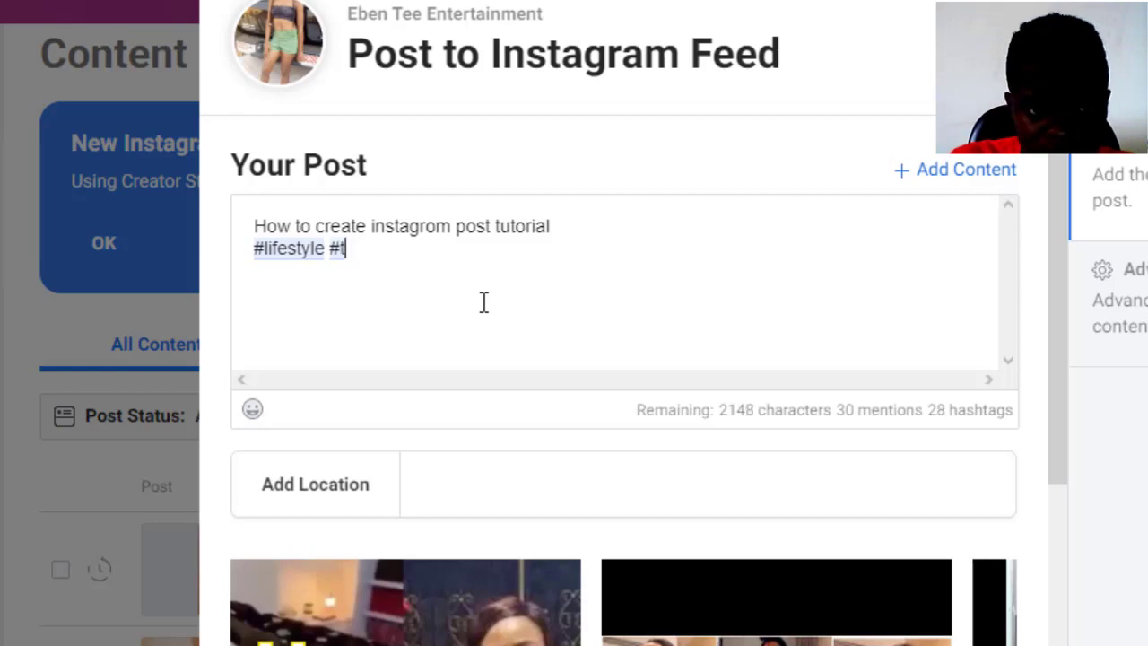
pyautogui.write('uot')
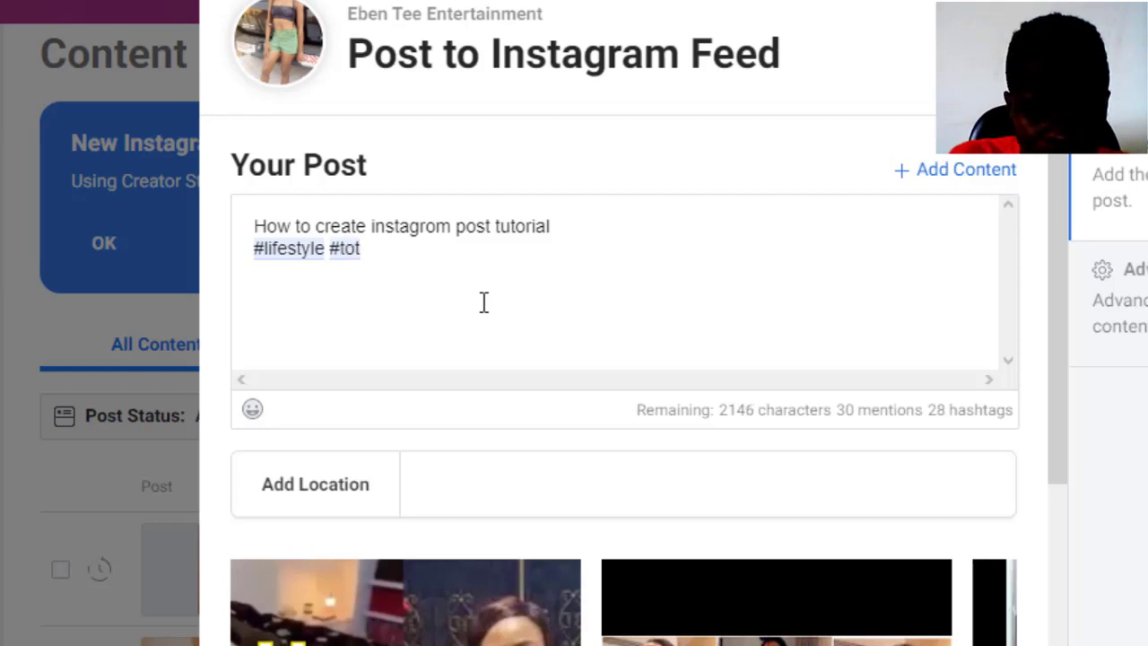
pyautogui.write('ri')
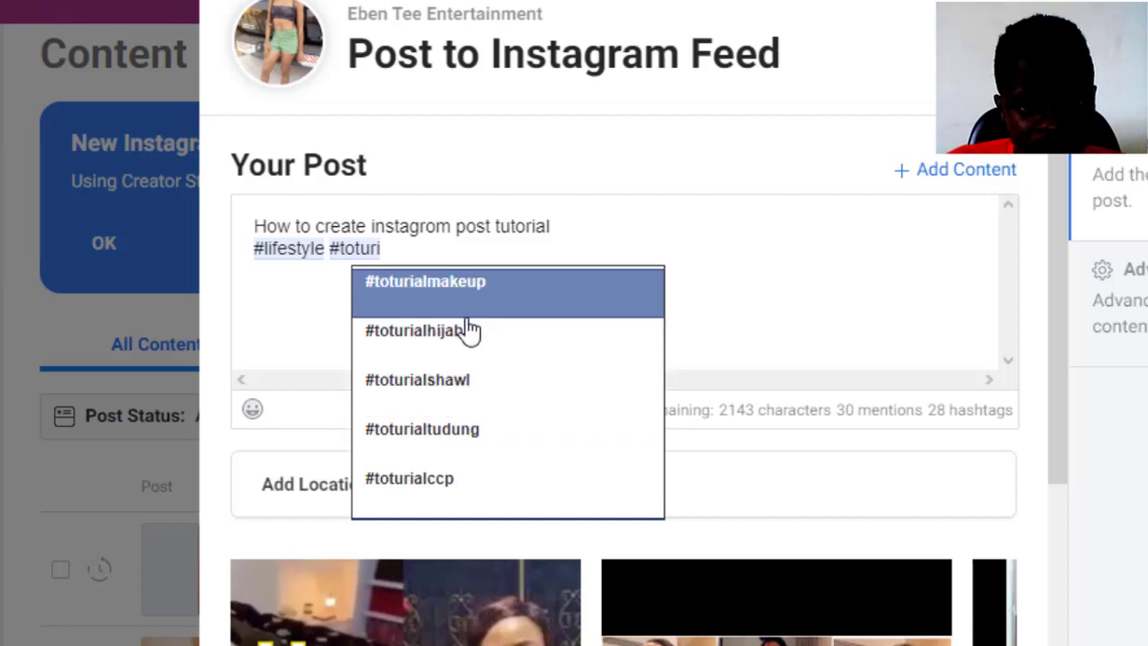
pyautogui.click(463, 283)
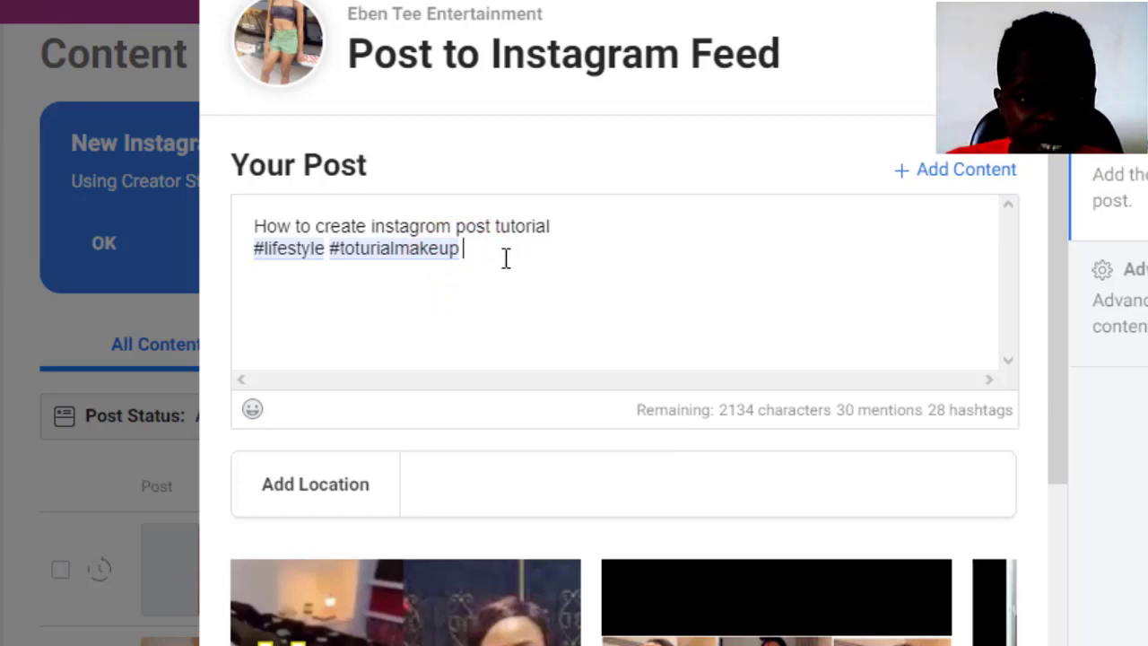
pyautogui.click(556, 232)
pyautogui.press('Return')
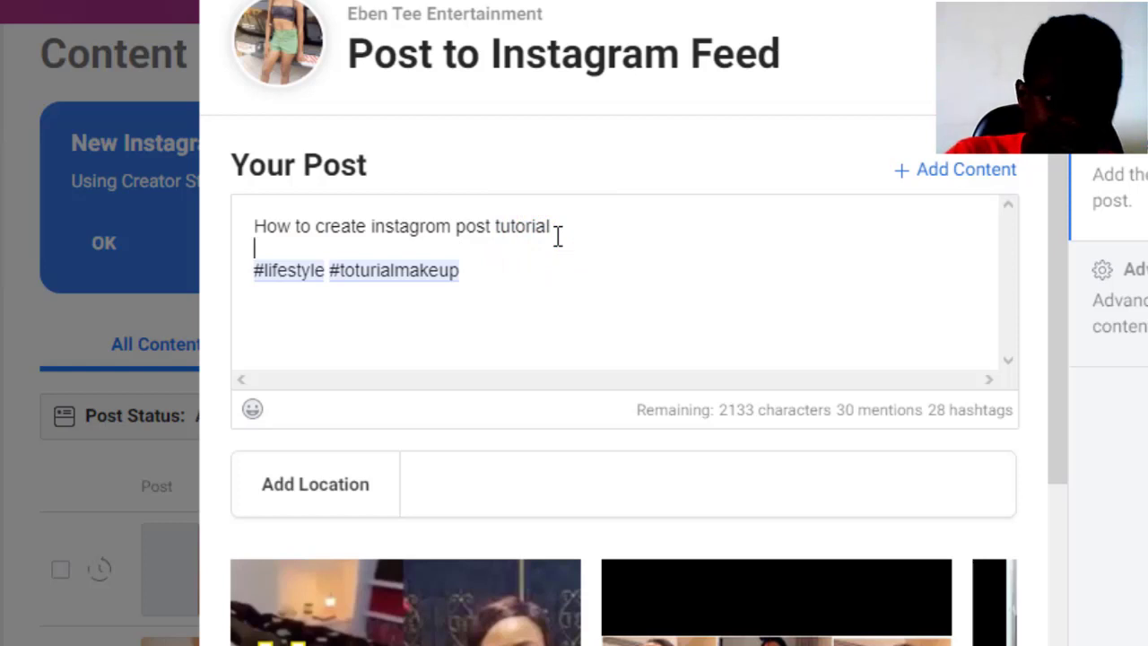
# - Mention two Instagram accounts picked from the @ suggestions on the line above the hashtags
pyautogui.write('@')
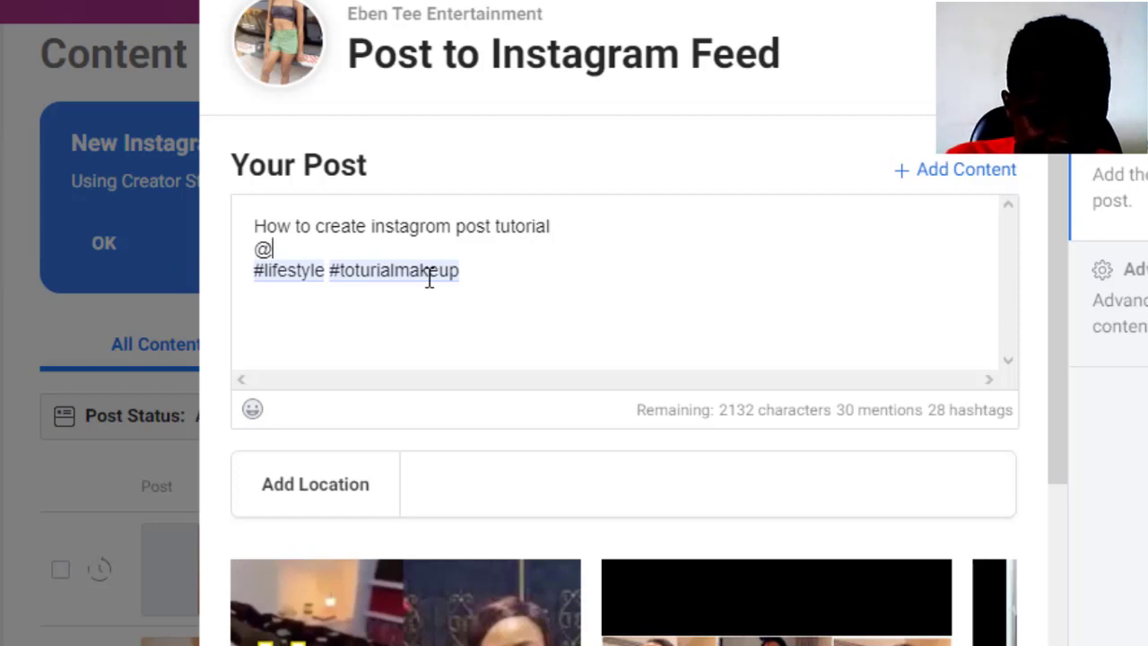
pyautogui.write('eben')
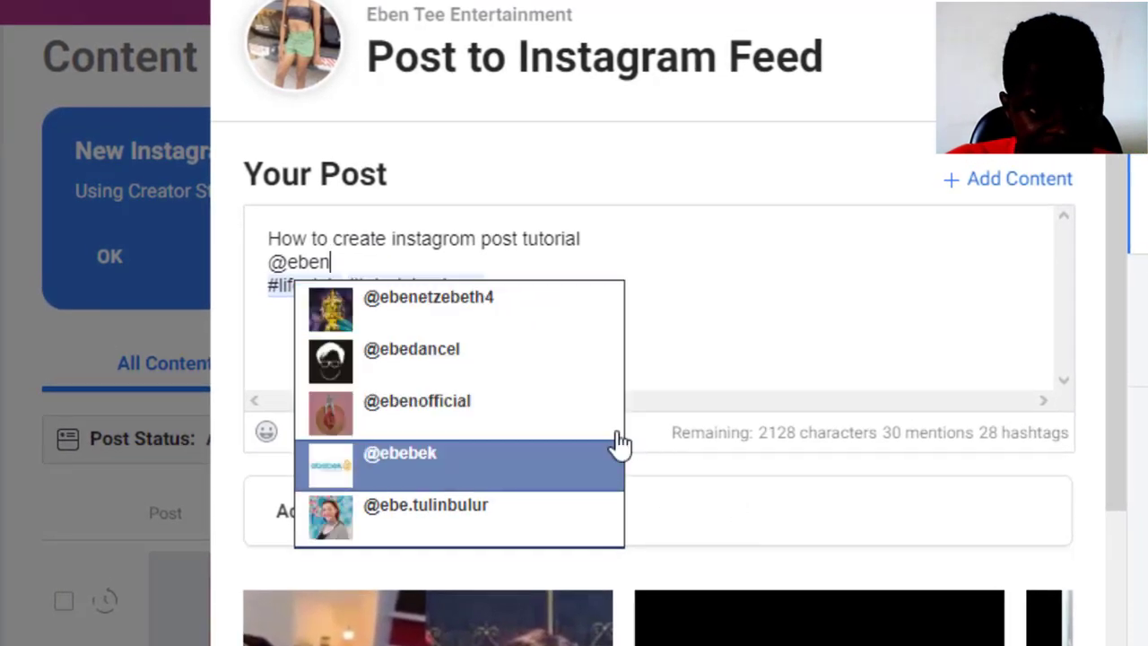
pyautogui.write('tee')
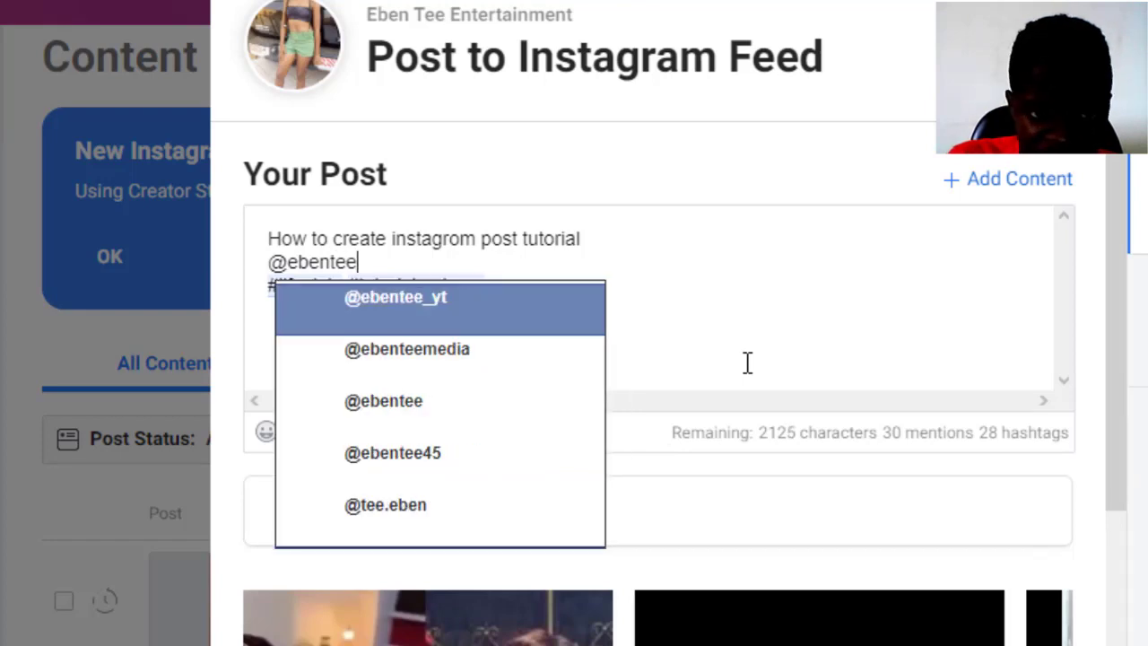
pyautogui.click(443, 312)
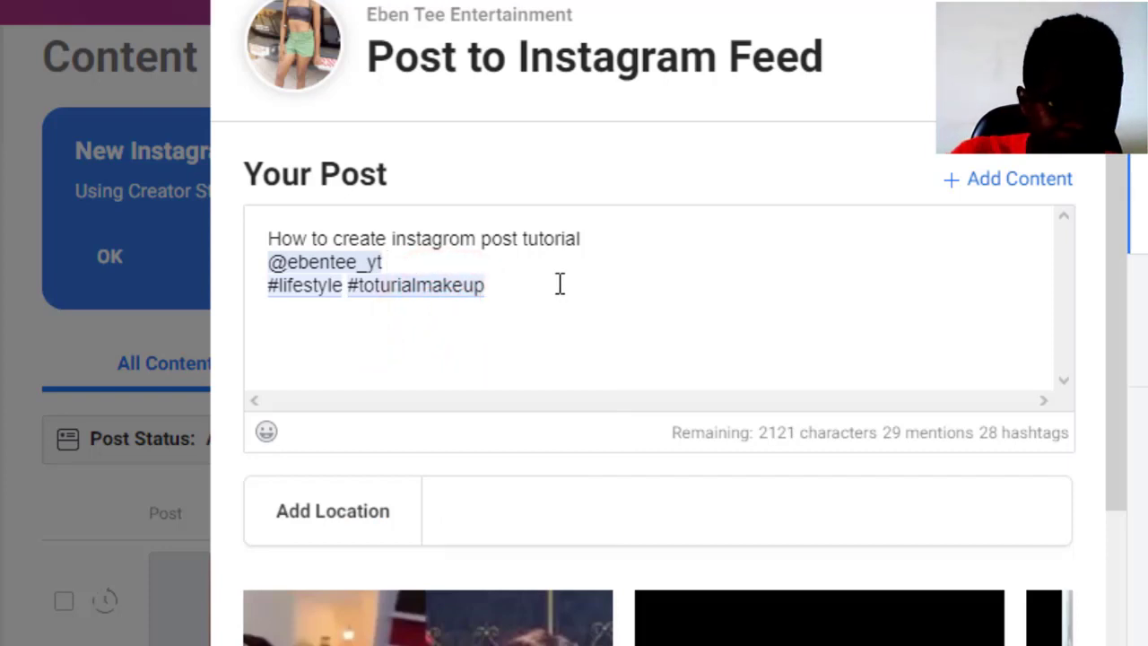
pyautogui.write('@')
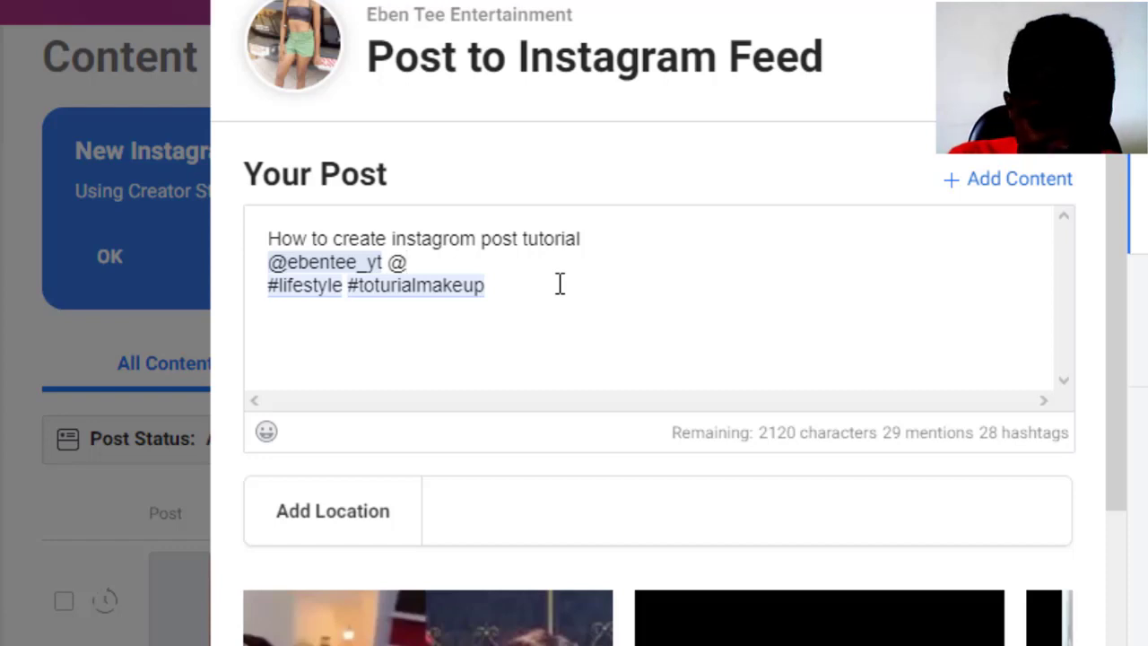
pyautogui.write('far')
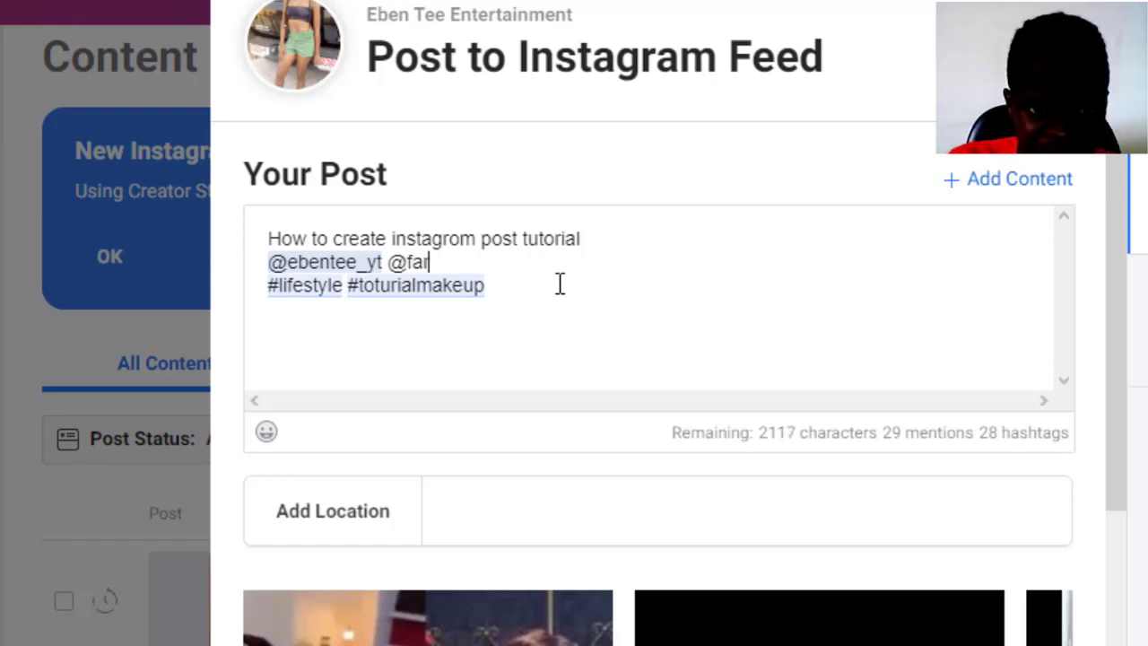
pyautogui.write('a')
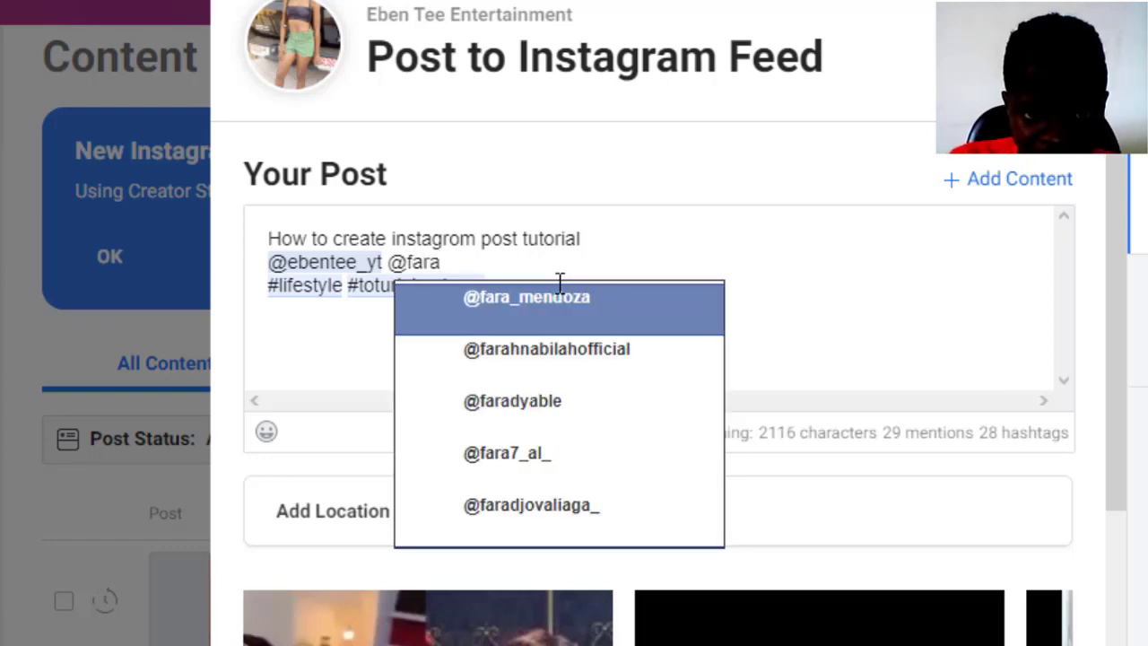
pyautogui.write('ke')
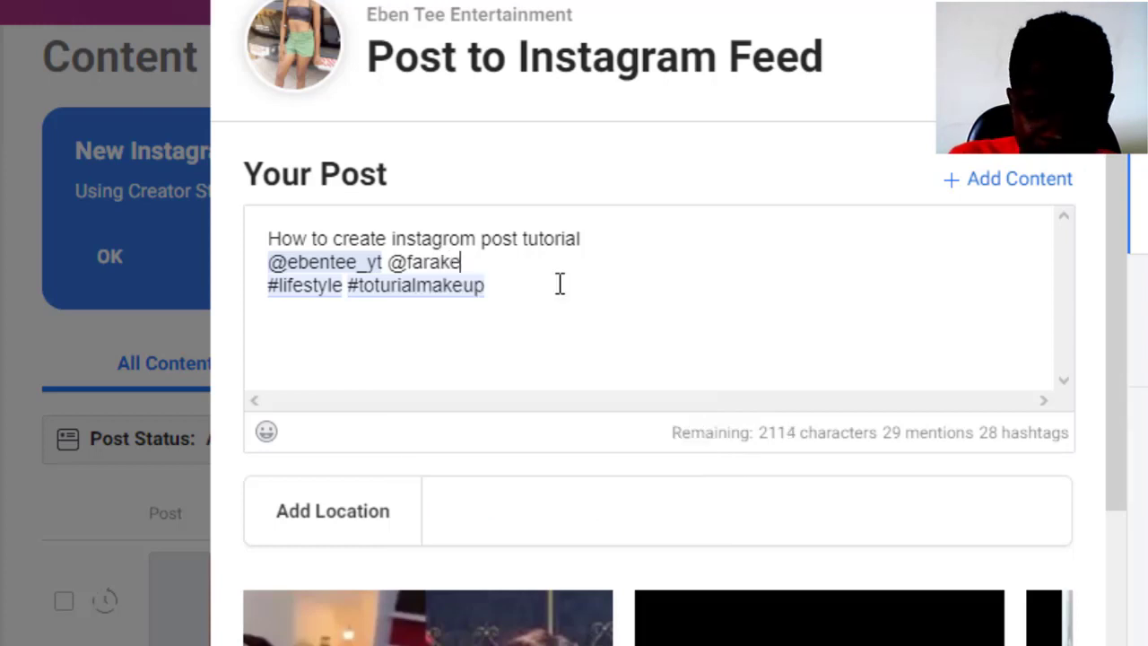
pyautogui.write('si')
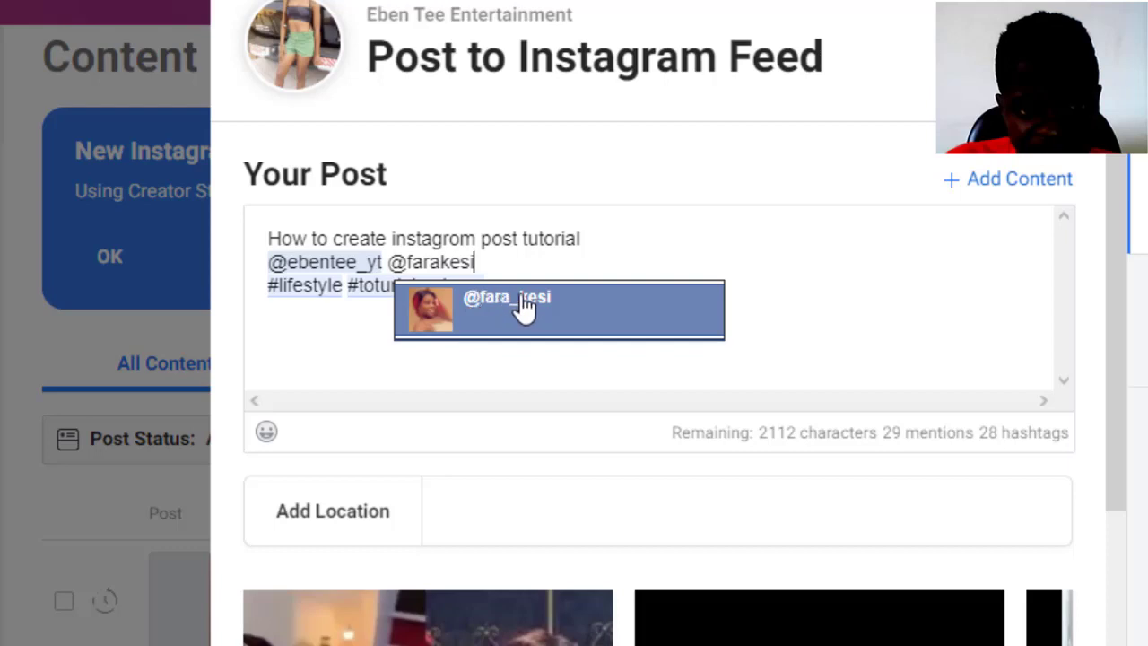
pyautogui.click(518, 301)
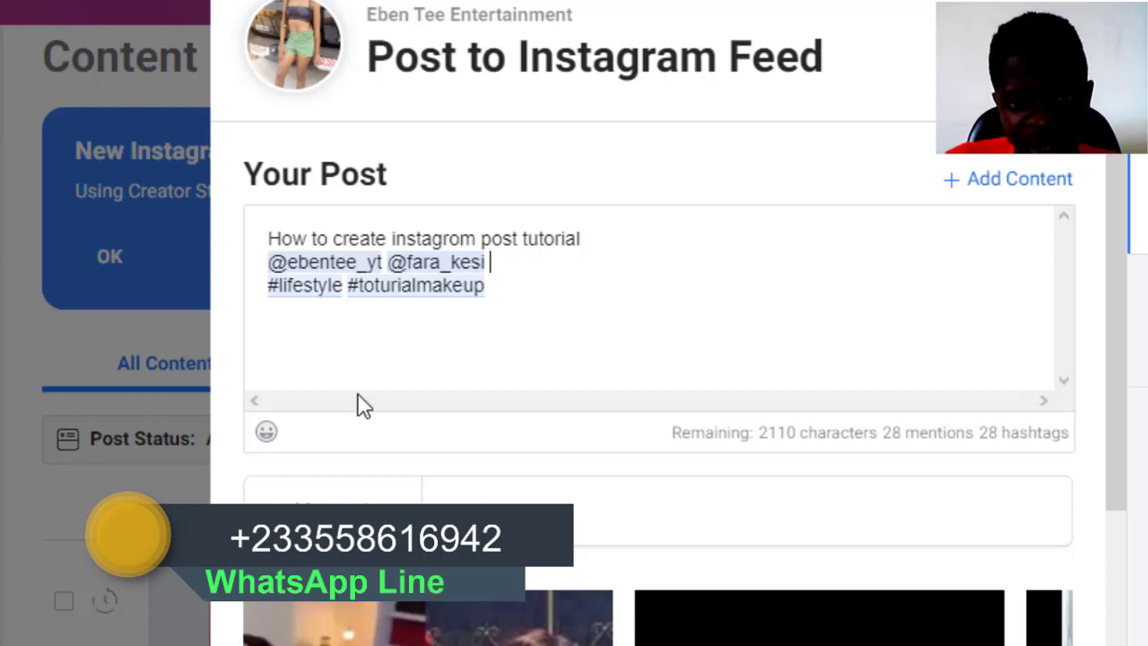
pyautogui.click(615, 226)
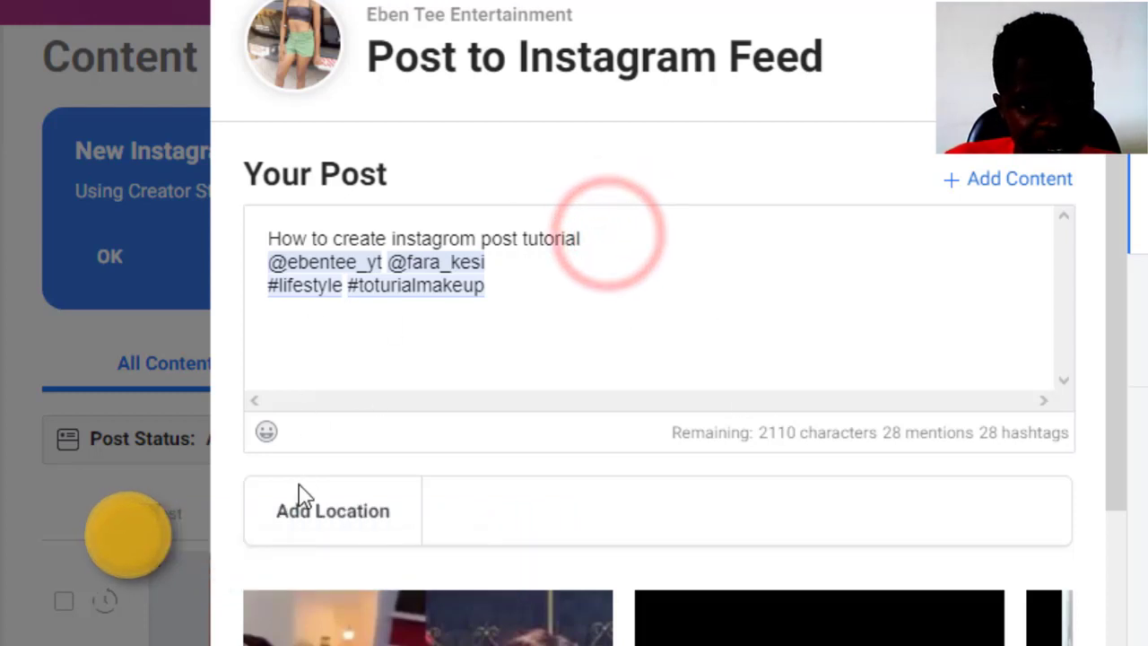
# - Append three grinning, one squinting-grin and one tears-of-joy emoji after 'tutorial'
pyautogui.click(266, 436)
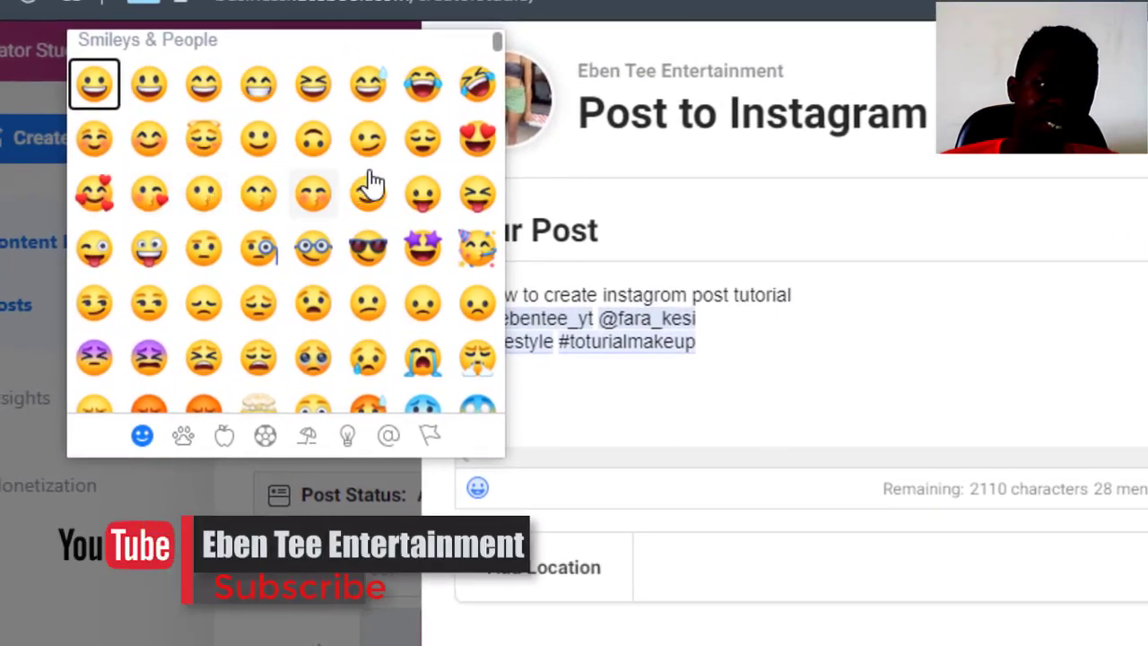
pyautogui.tripleClick(95, 86)
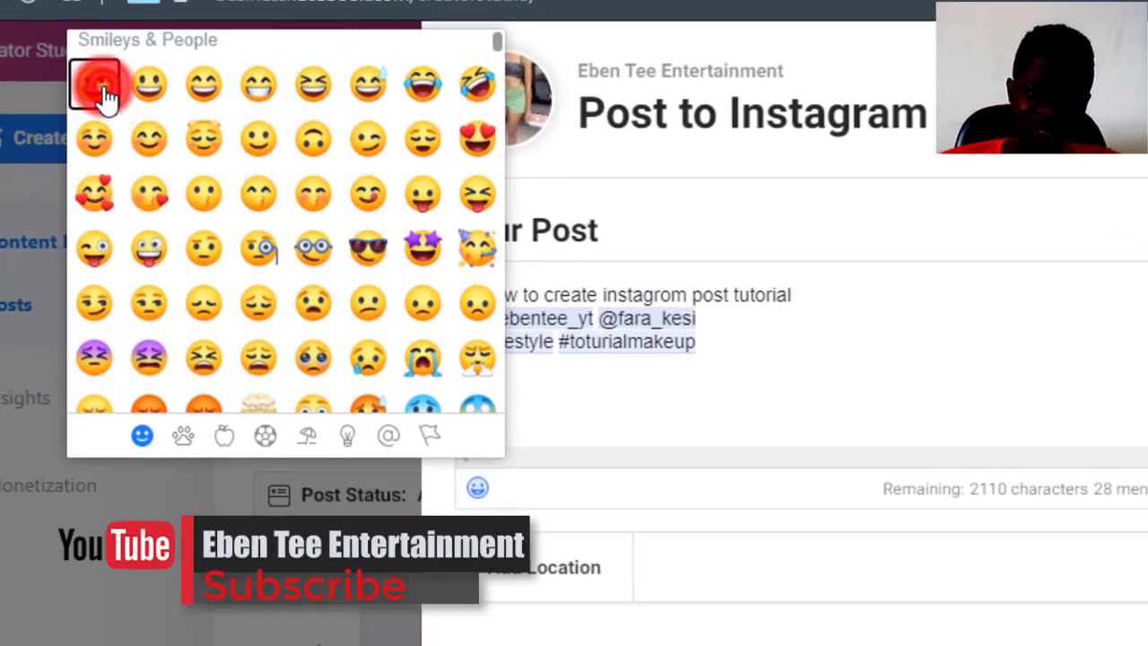
pyautogui.click(304, 101)
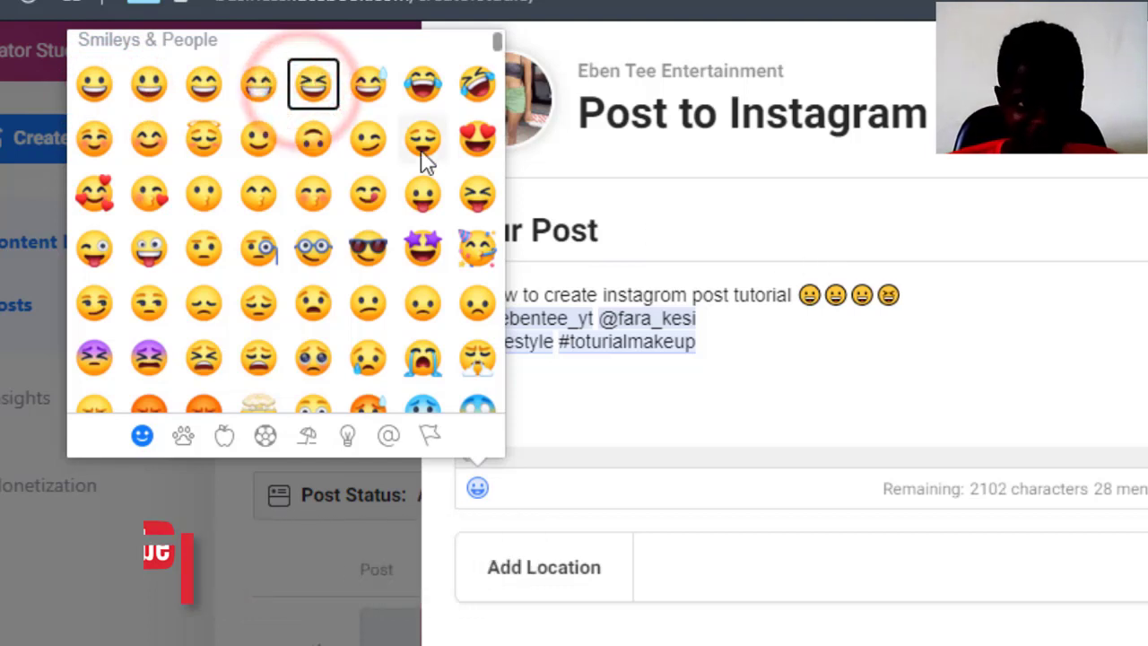
pyautogui.click(443, 90)
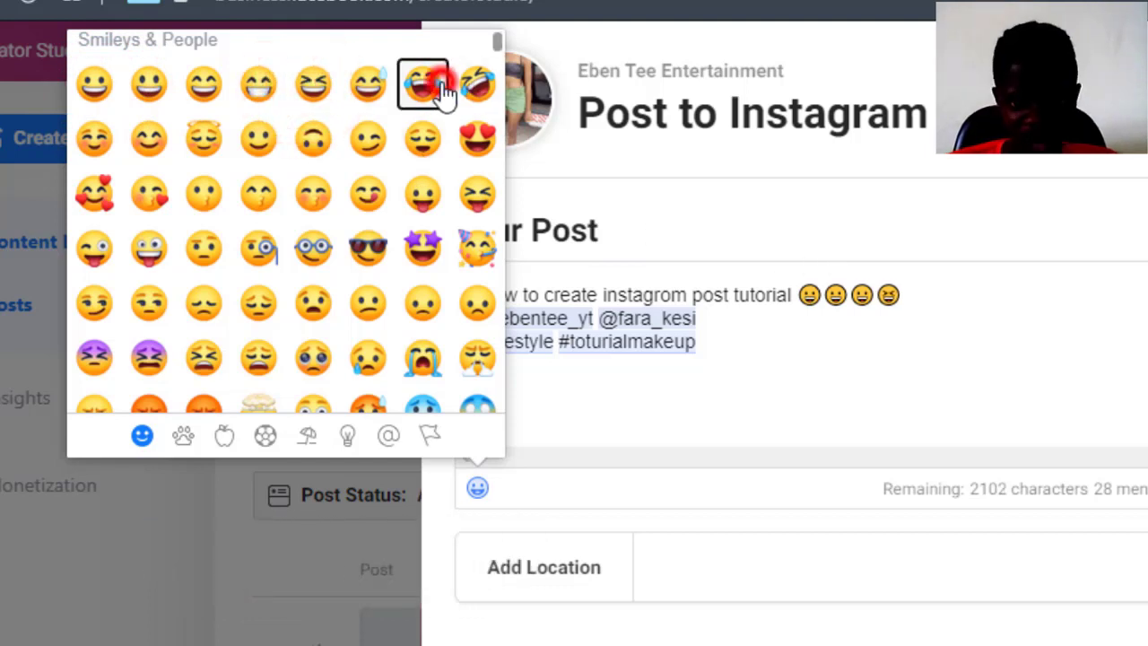
pyautogui.click(942, 299)
pyautogui.click(1067, 326)
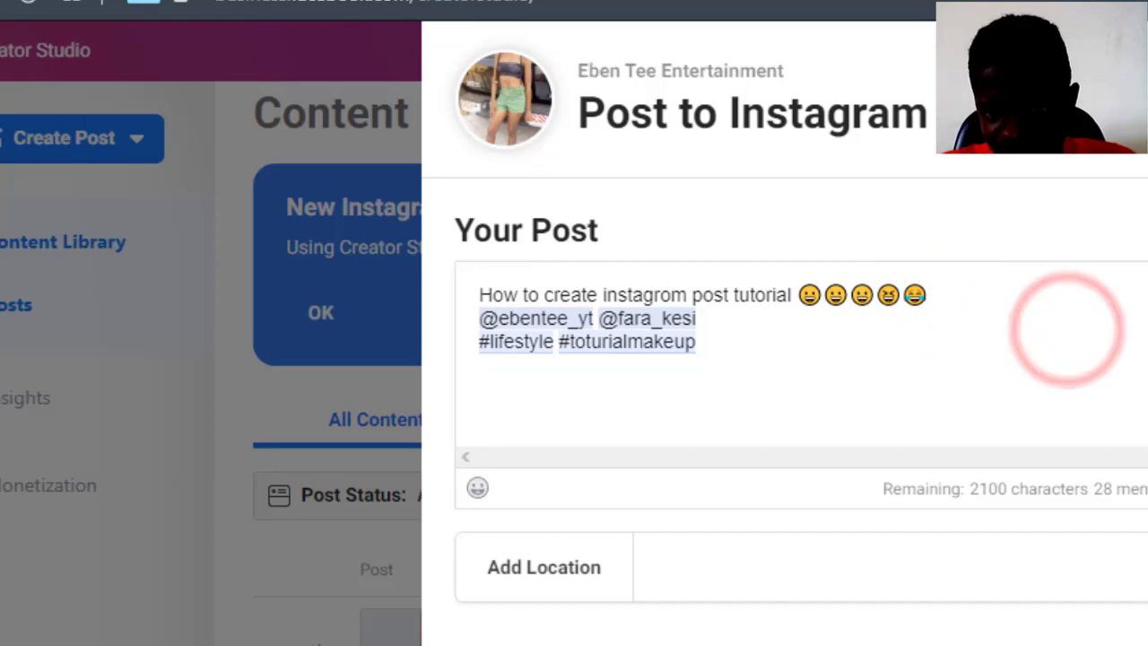
# - Set the post location to 'East Legon, Accra-Ghana' from the 'East' search suggestions
pyautogui.scroll(-3, 801, 412)
pyautogui.scroll(2, 801, 412)
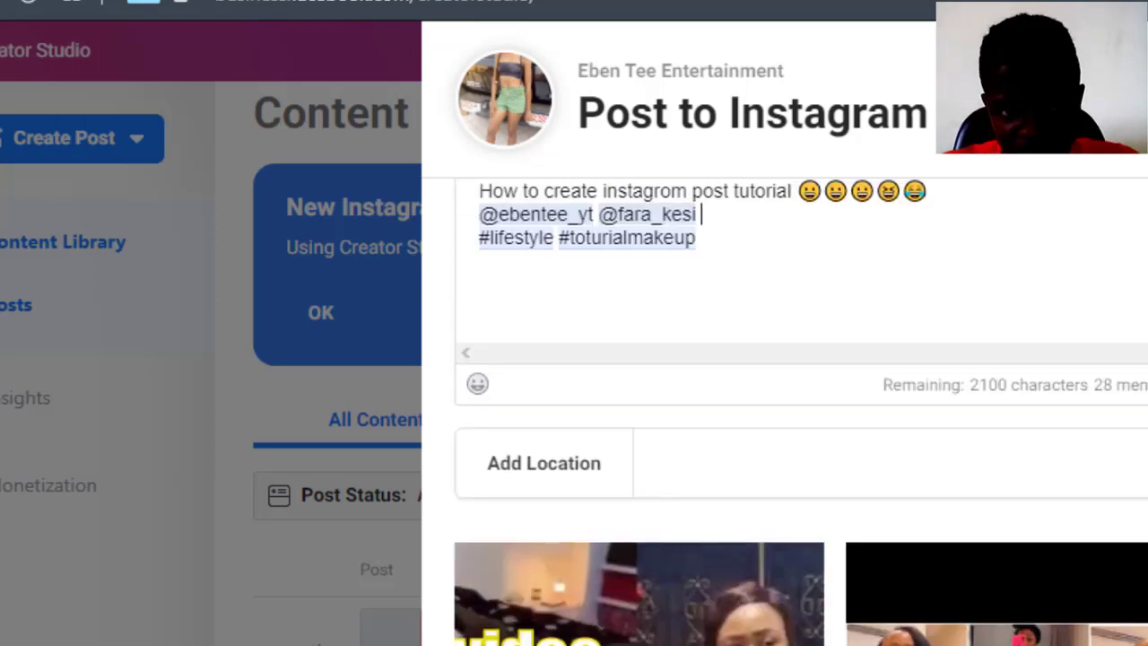
pyautogui.scroll(-2, 800, 412)
pyautogui.scroll(1, 801, 411)
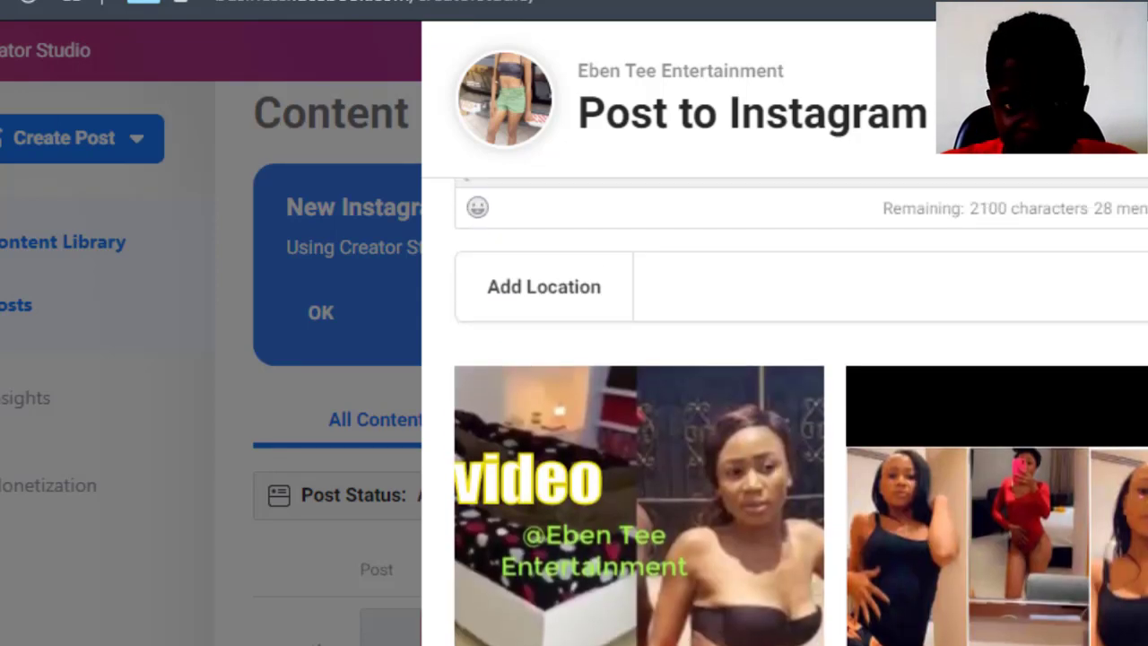
pyautogui.click(950, 287)
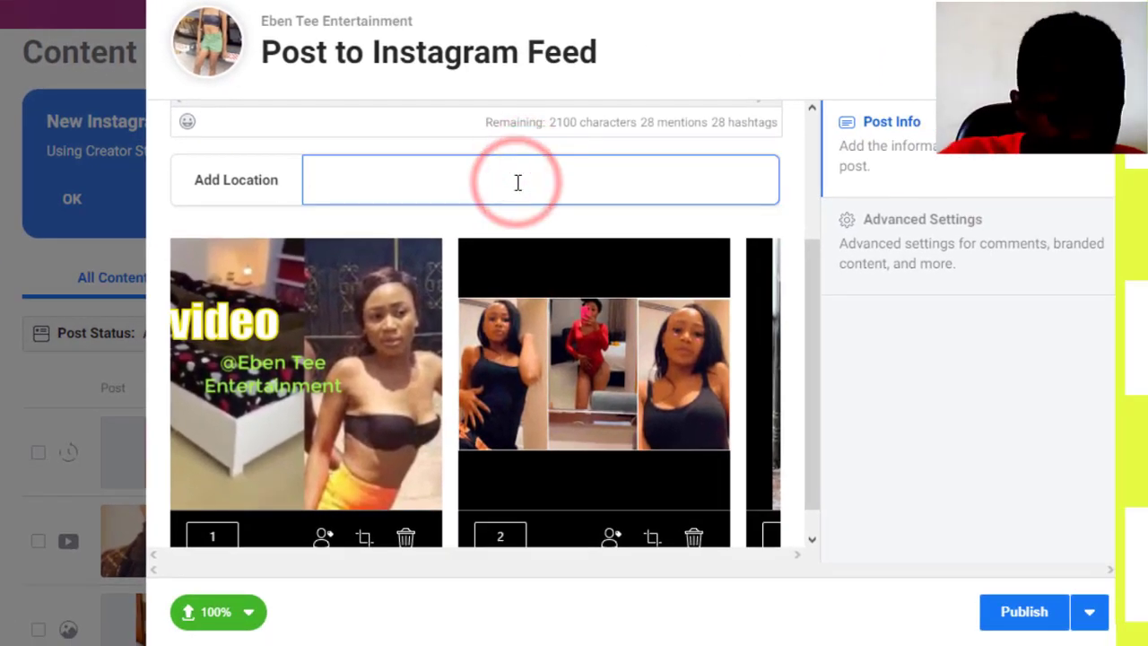
pyautogui.write('Eas')
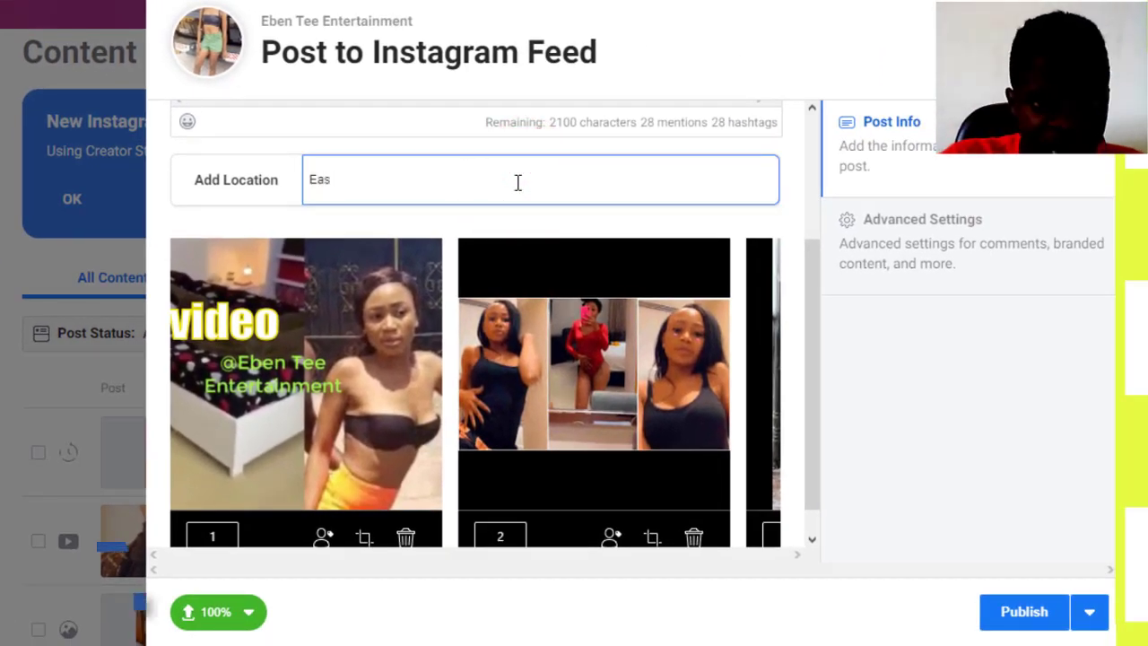
pyautogui.write('t')
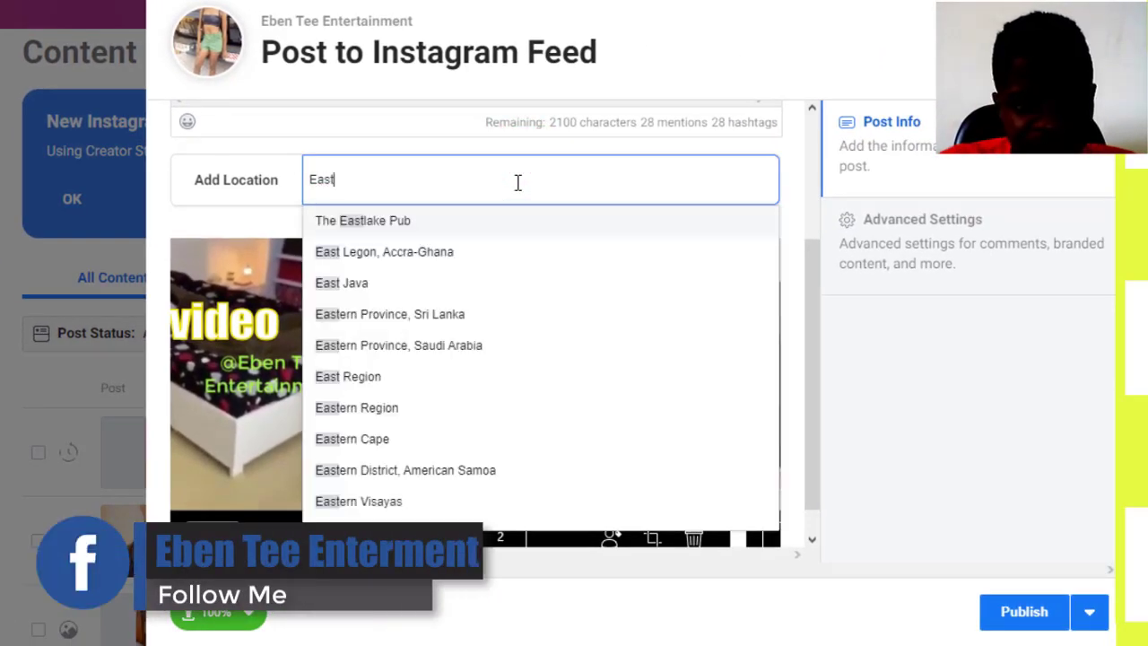
pyautogui.click(423, 251)
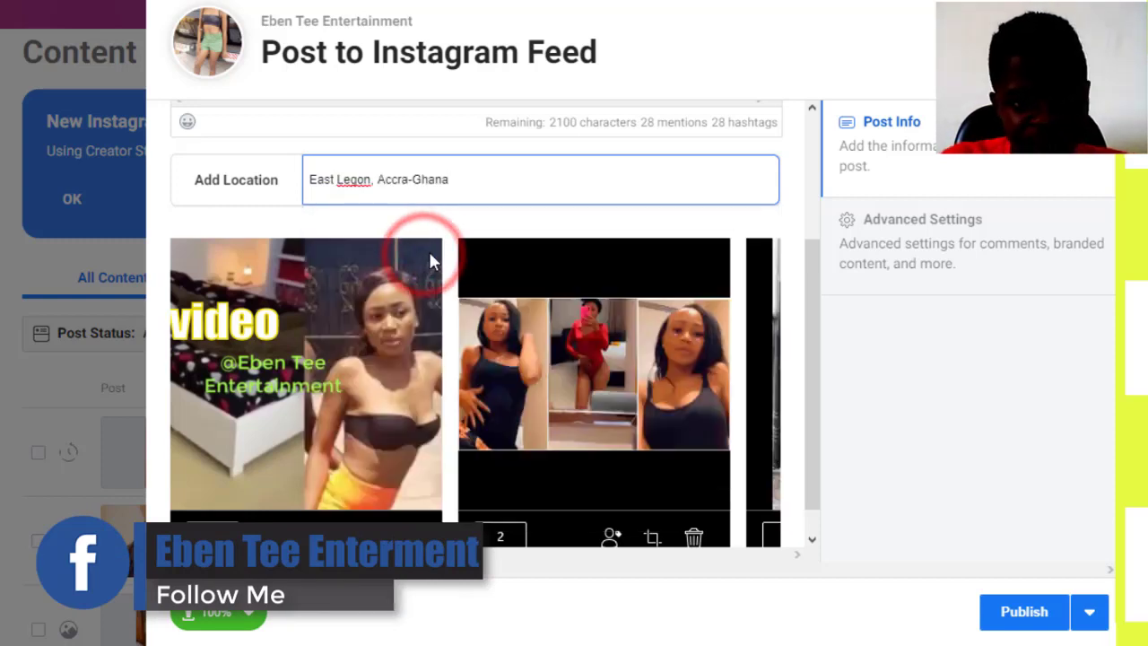